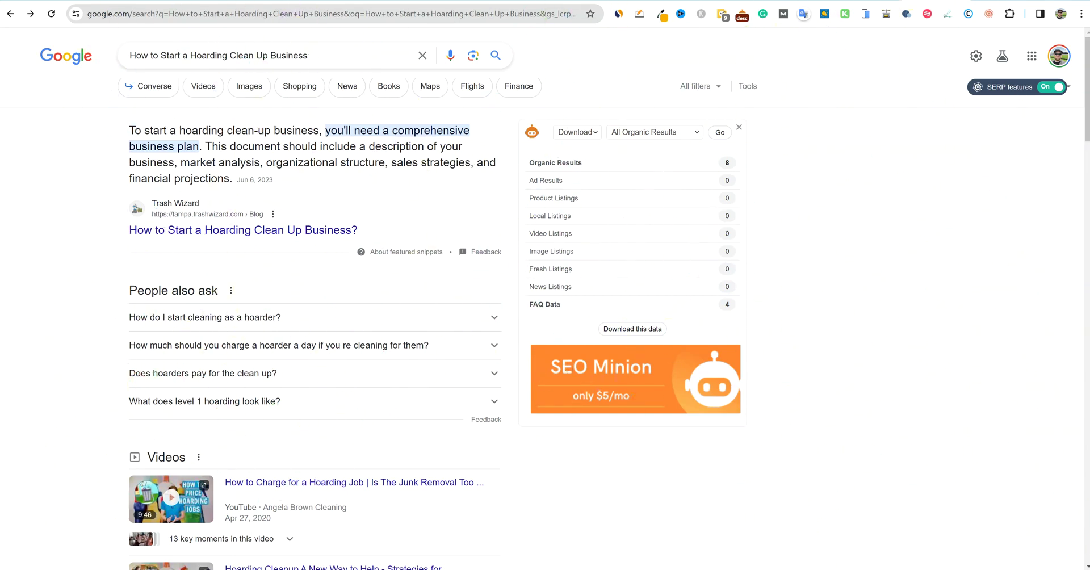
Switch to the SERPRobot project and review the previous ranking positions and dates for the keyword "How to Start a Hoarding Clean Up Business"
key(alt+Tab)
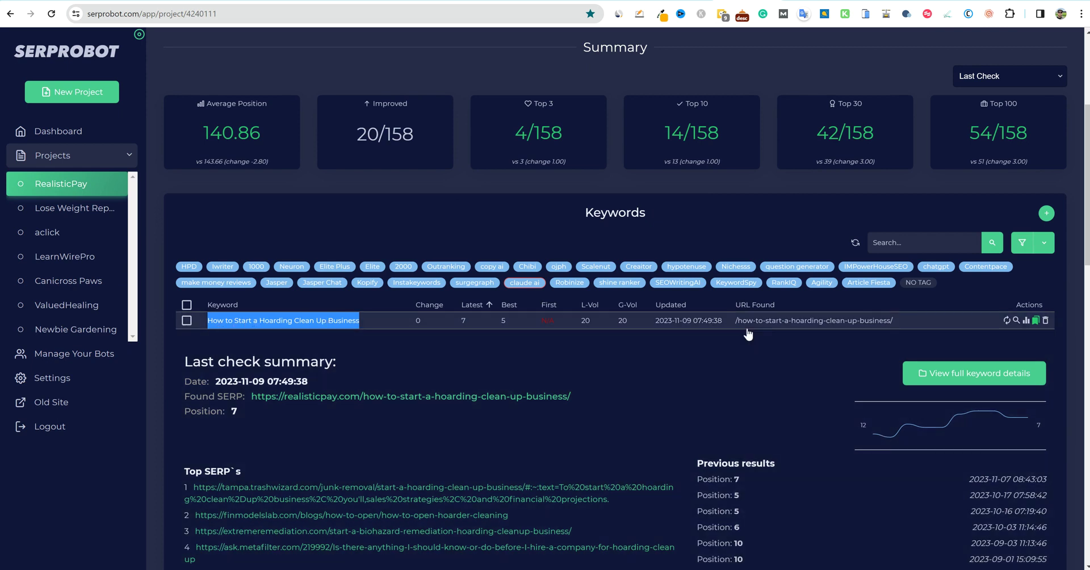
scroll(792, 359, down, 3)
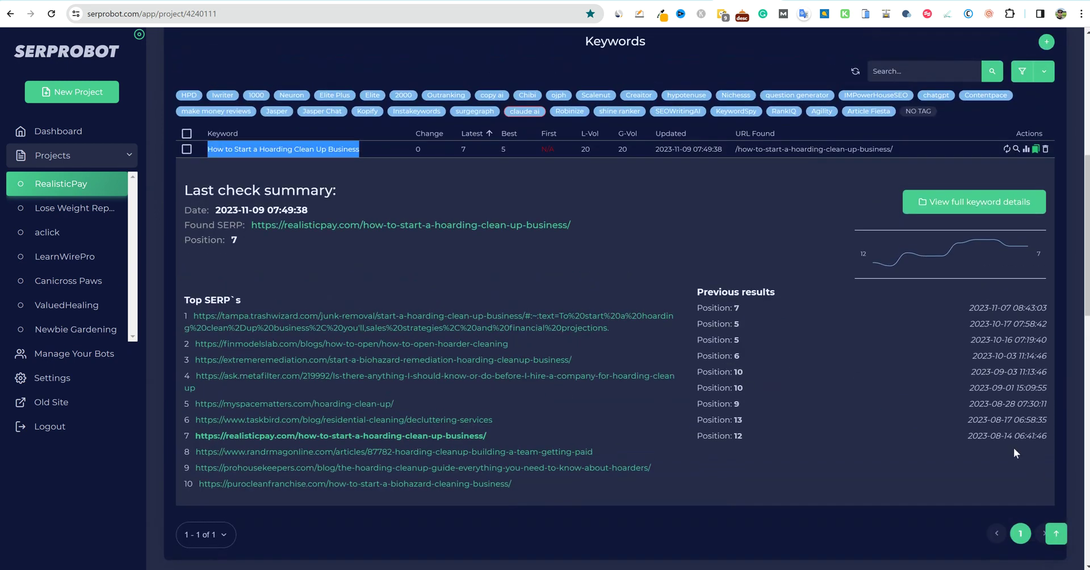
triple_click(740, 437)
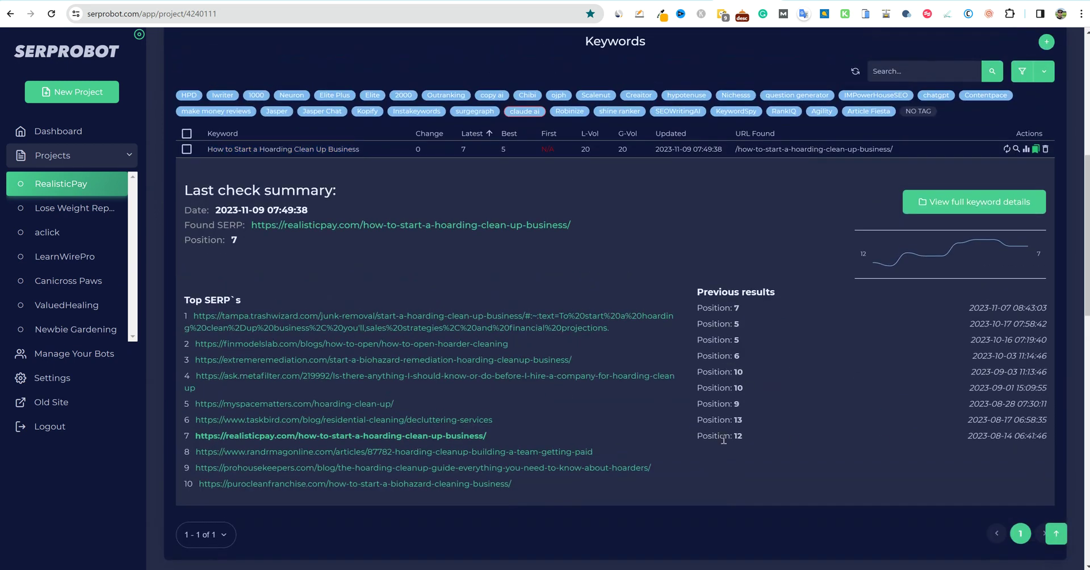
drag(744, 421, 729, 403)
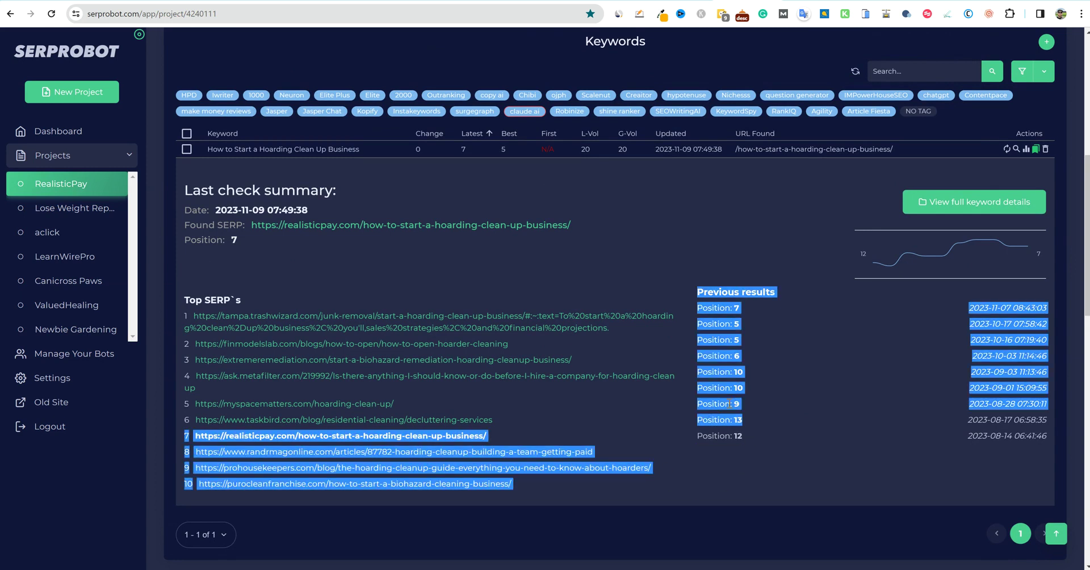
click(758, 443)
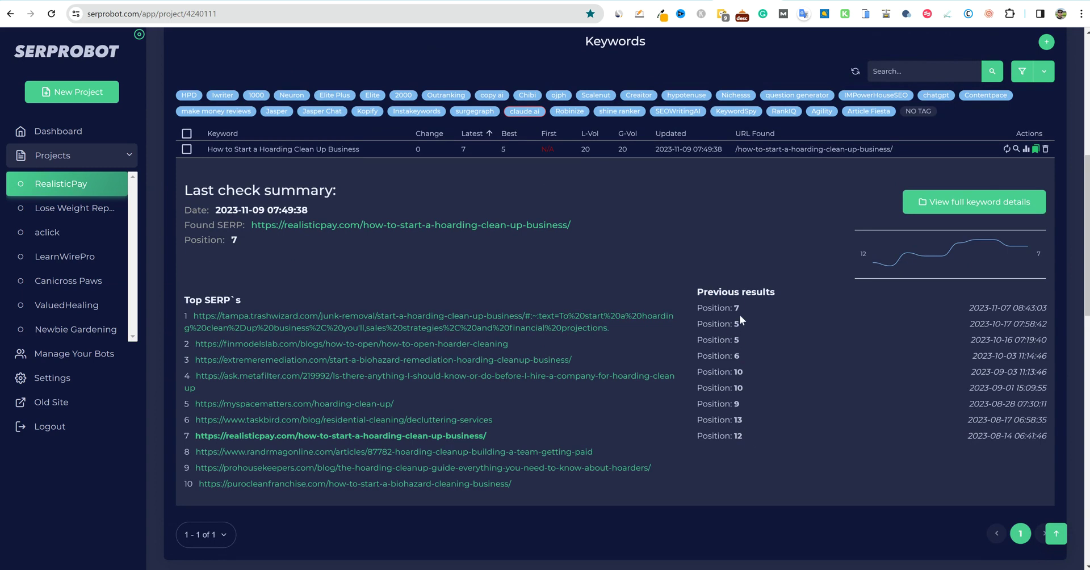
drag(745, 340, 694, 322)
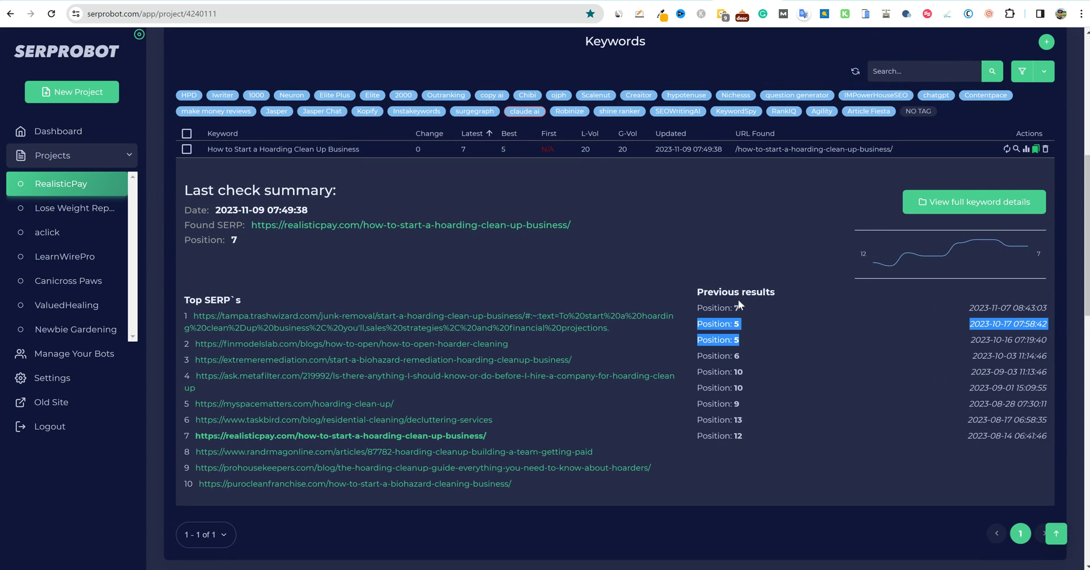
drag(700, 307, 747, 363)
click(1002, 385)
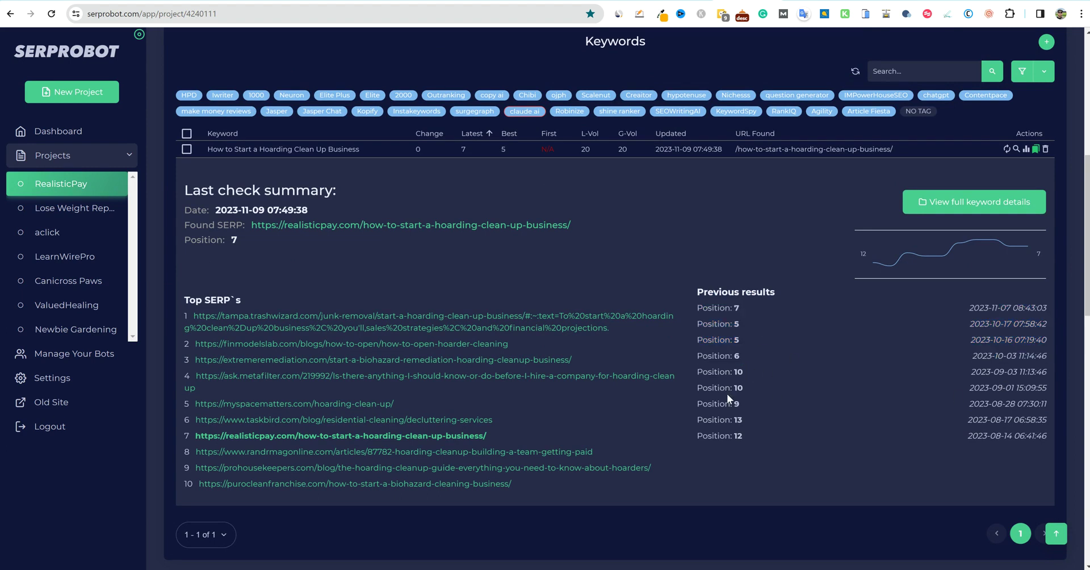
scroll(742, 393, down, 3)
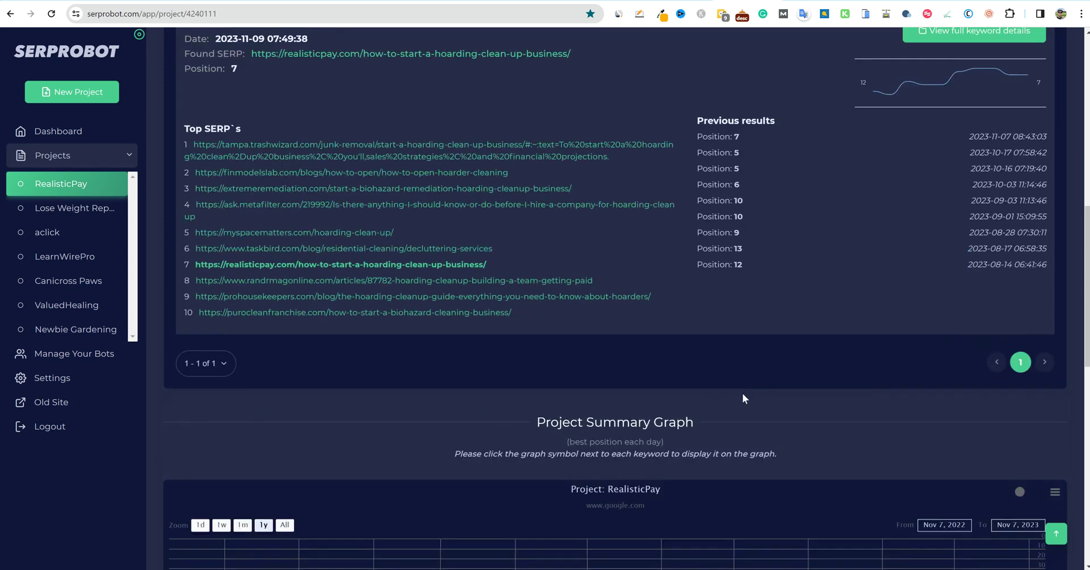
scroll(742, 393, up, 10)
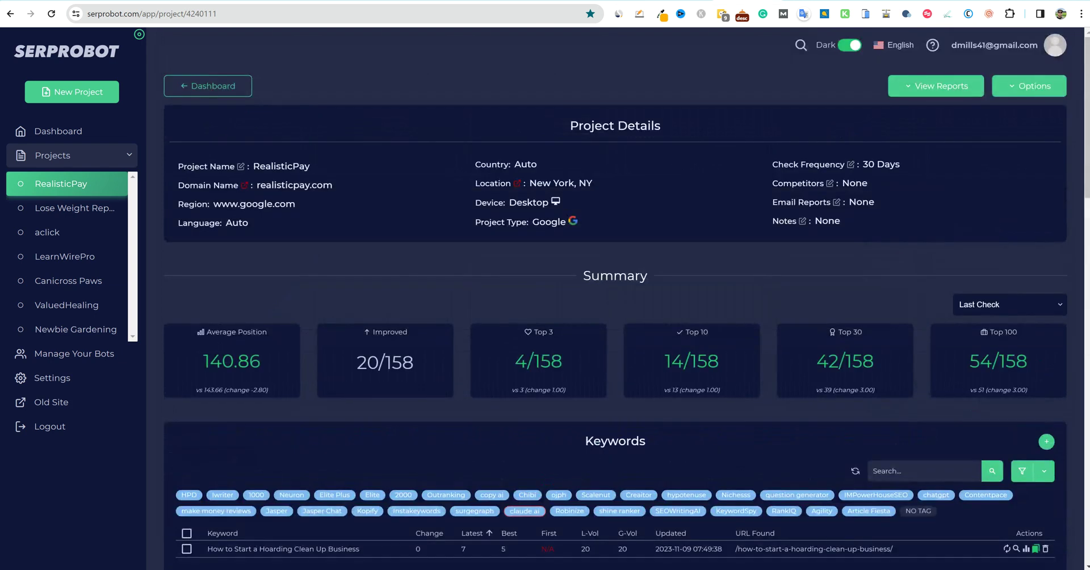
Return to the Google results for the keyword and open Realistic Pay's article "How to Start a Hoarding Clean Up Business"
key(ctrl+Tab)
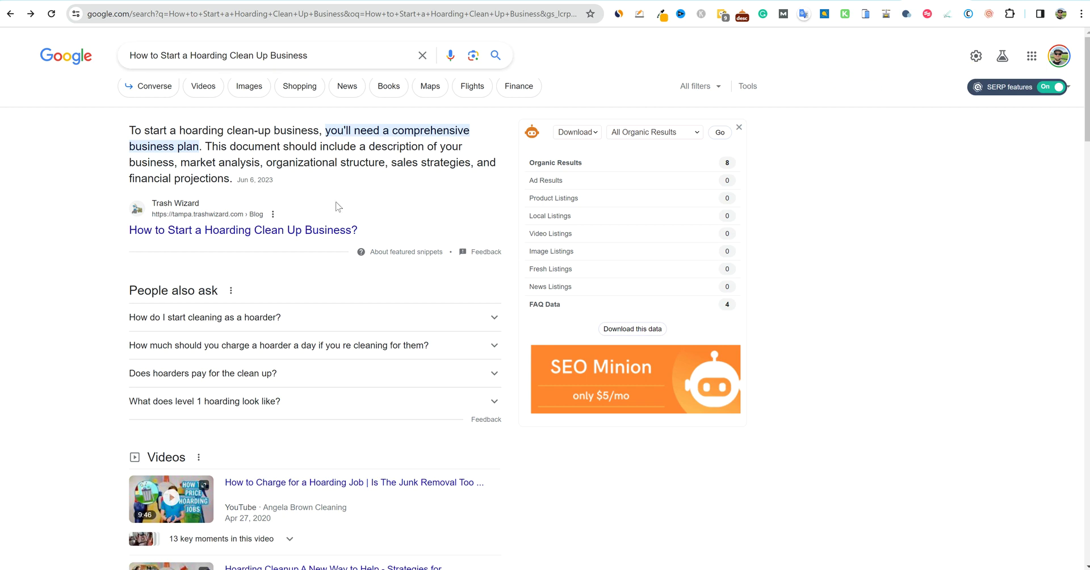
scroll(335, 206, down, 13)
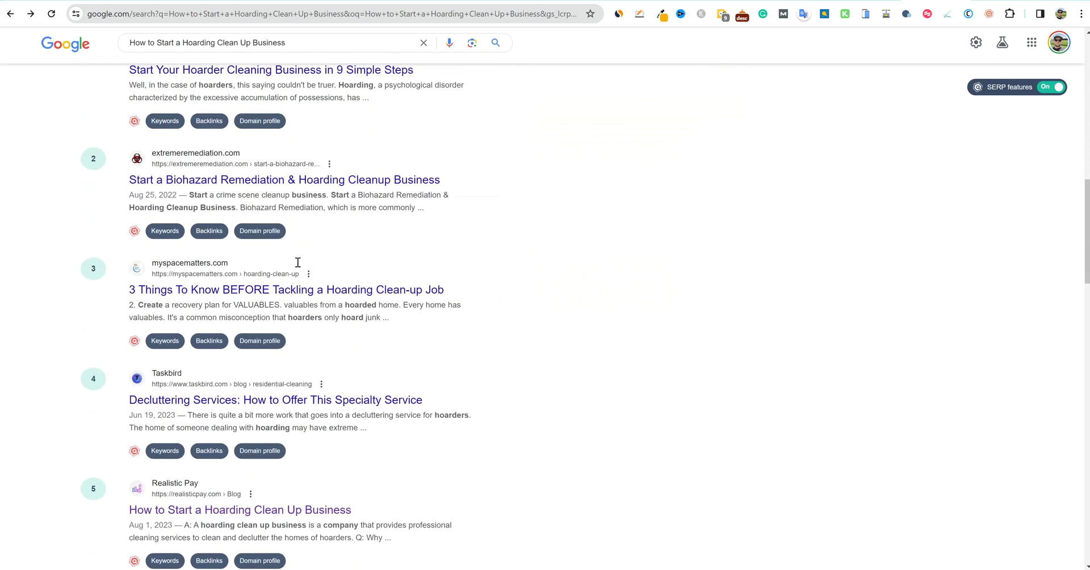
scroll(317, 304, down, 2)
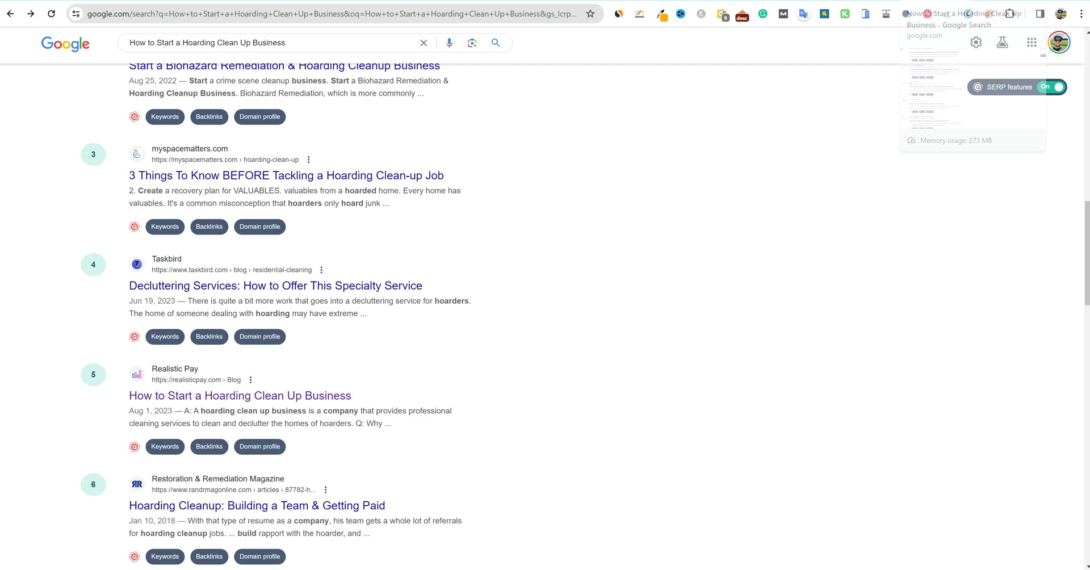
click(931, 2)
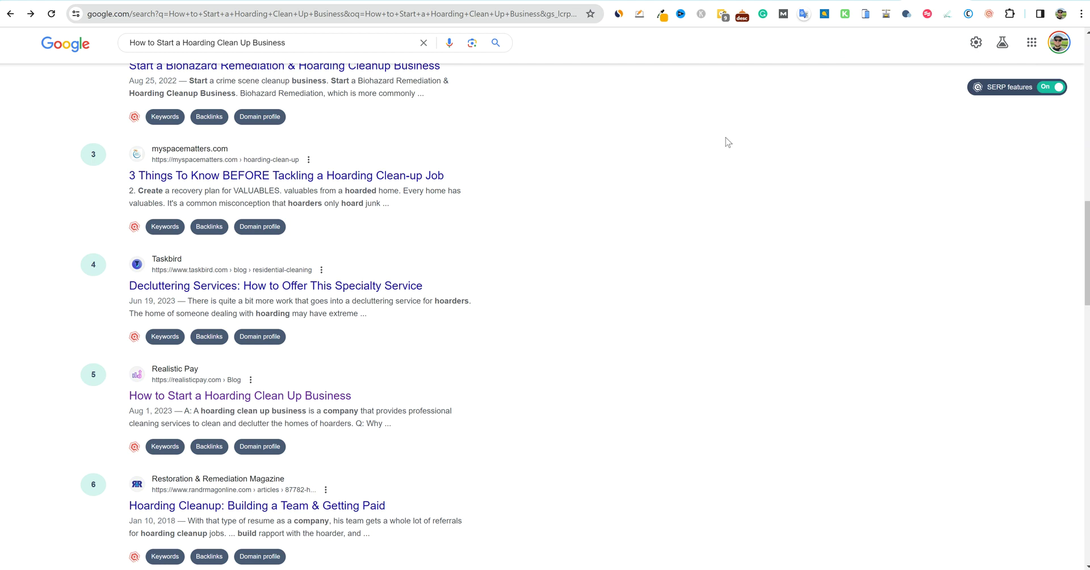
click(245, 397)
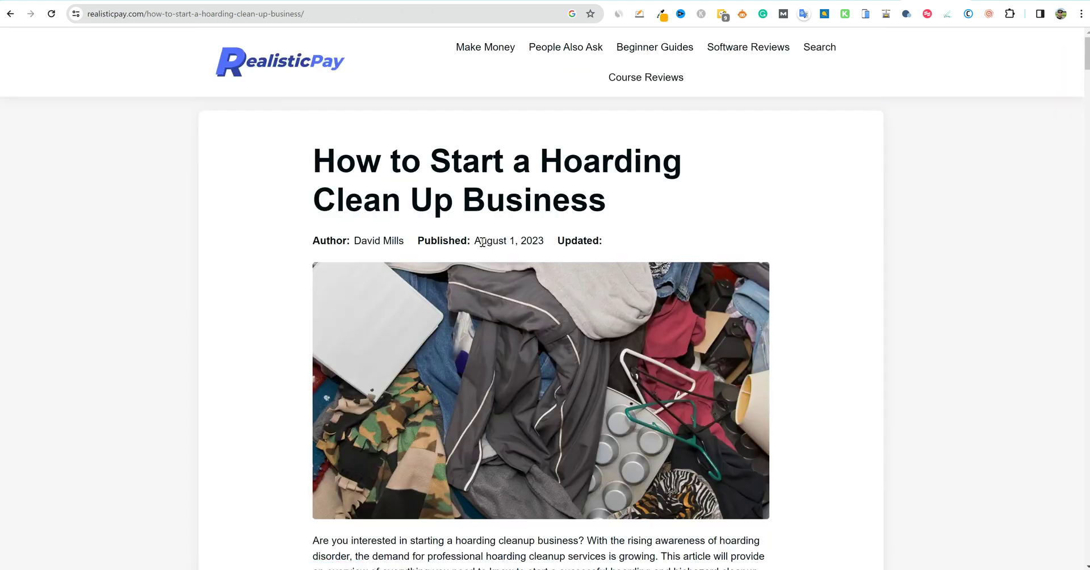
Check the article's publication date and skim from its introduction and key takeaways to the Finding and Training Staff section
drag(475, 241, 549, 245)
click(788, 265)
scroll(803, 288, down, 3)
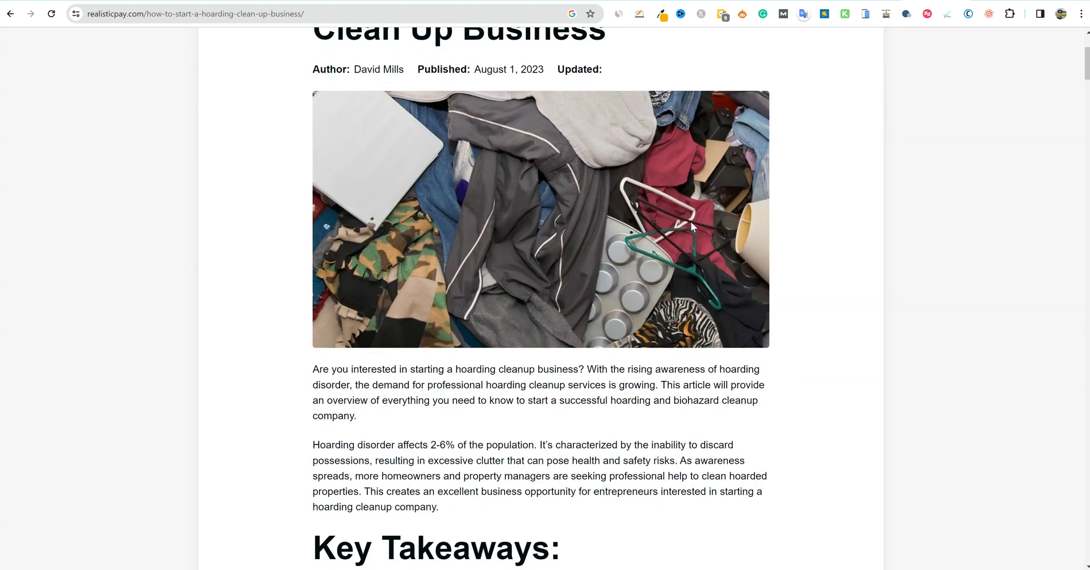
scroll(786, 316, up, 1)
scroll(652, 341, down, 15)
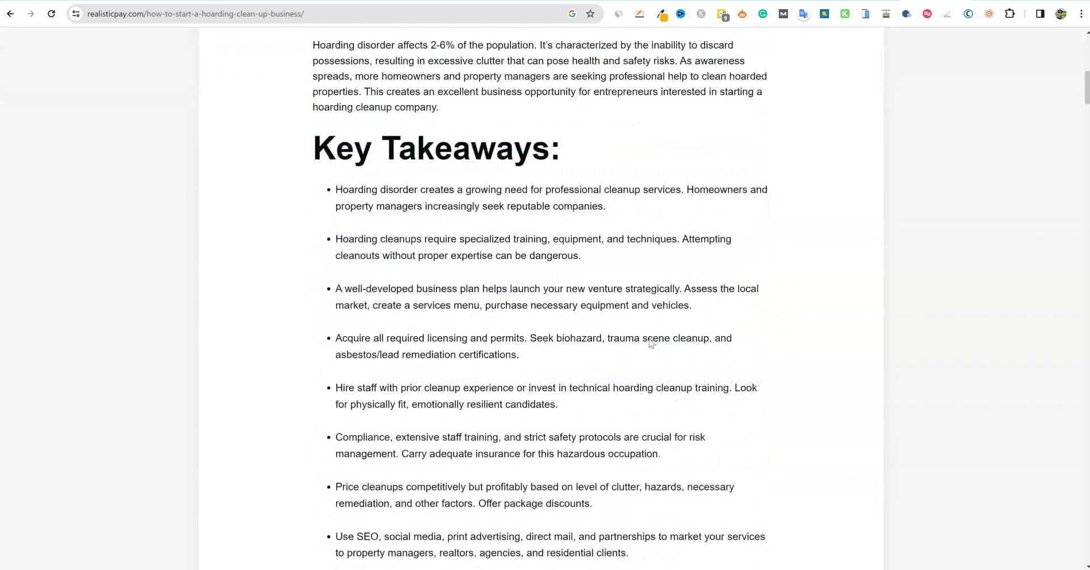
scroll(652, 343, down, 20)
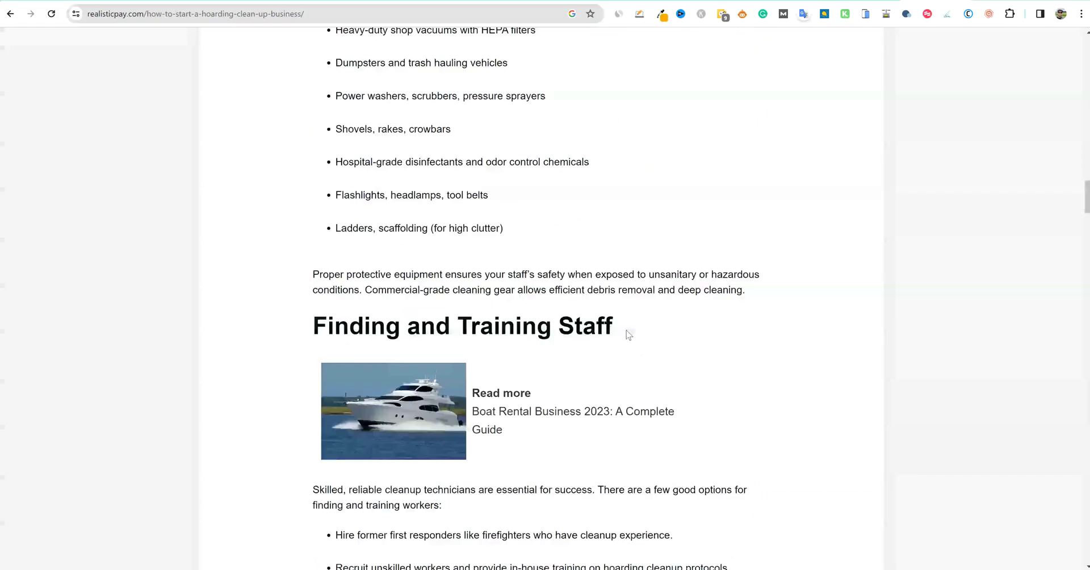
Examine the "Read more" link box for the boat rental guide under the Finding and Training Staff heading
scroll(627, 335, up, 2)
scroll(627, 335, up, 3)
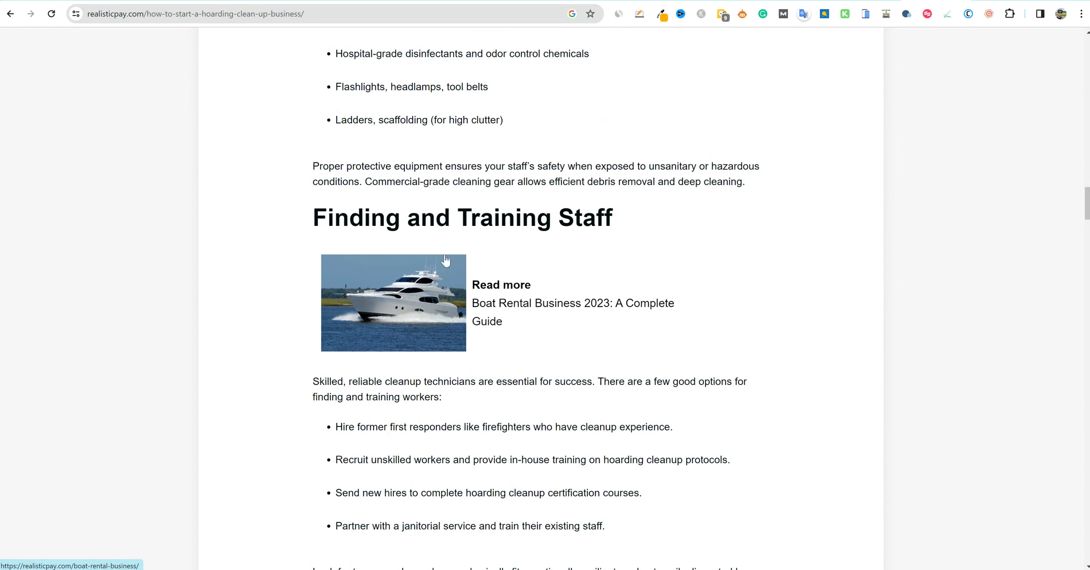
scroll(423, 354, up, 18)
scroll(423, 356, down, 16)
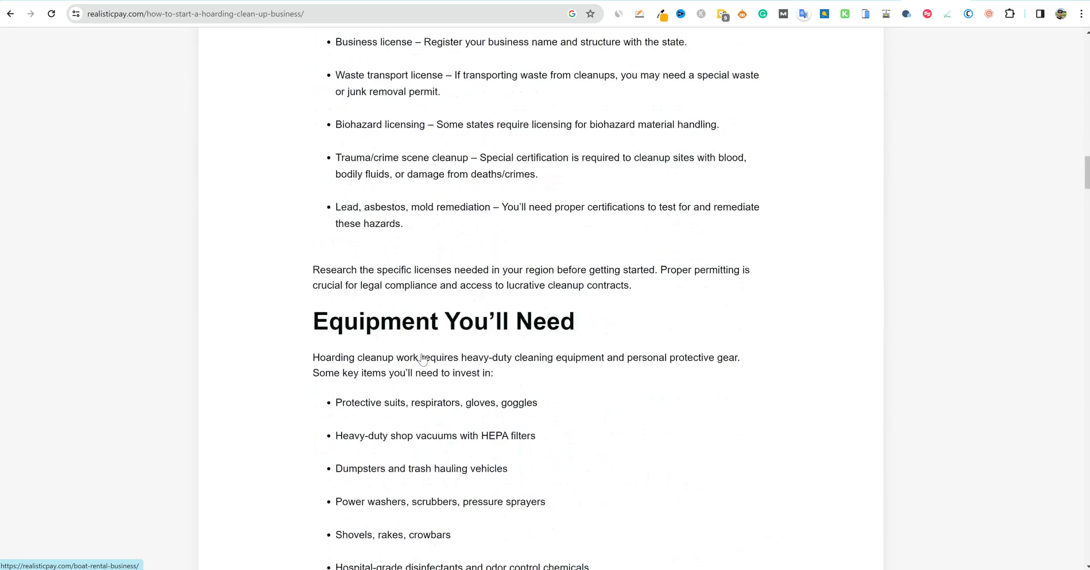
scroll(422, 356, down, 2)
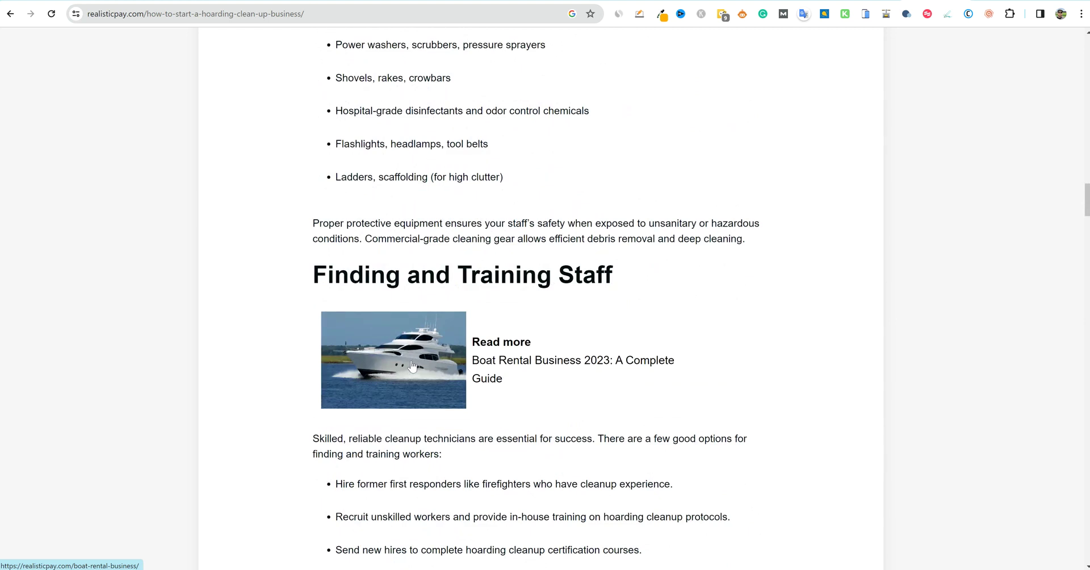
scroll(598, 387, down, 1)
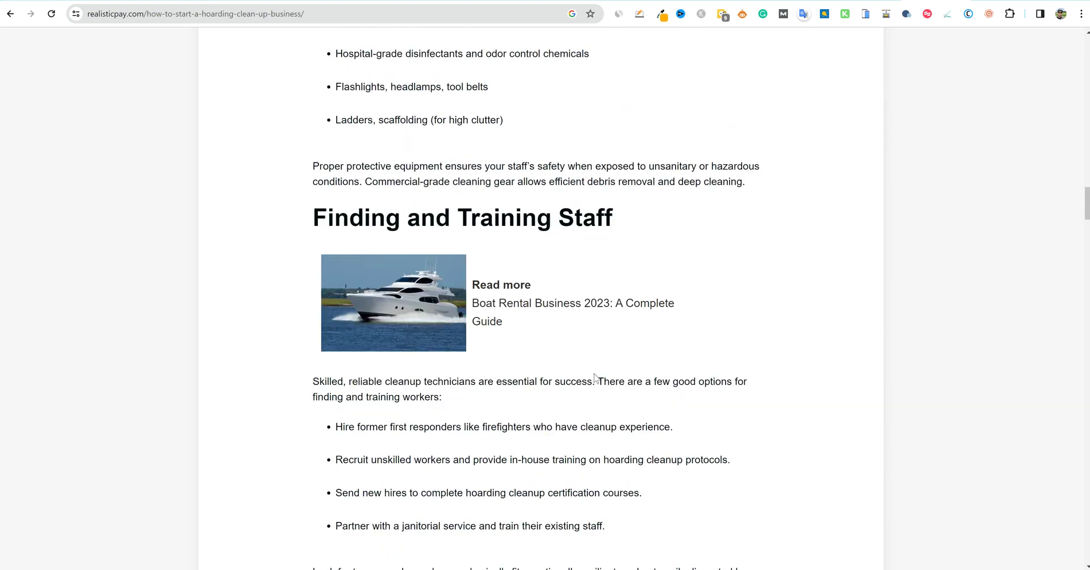
scroll(595, 377, down, 3)
scroll(596, 372, up, 2)
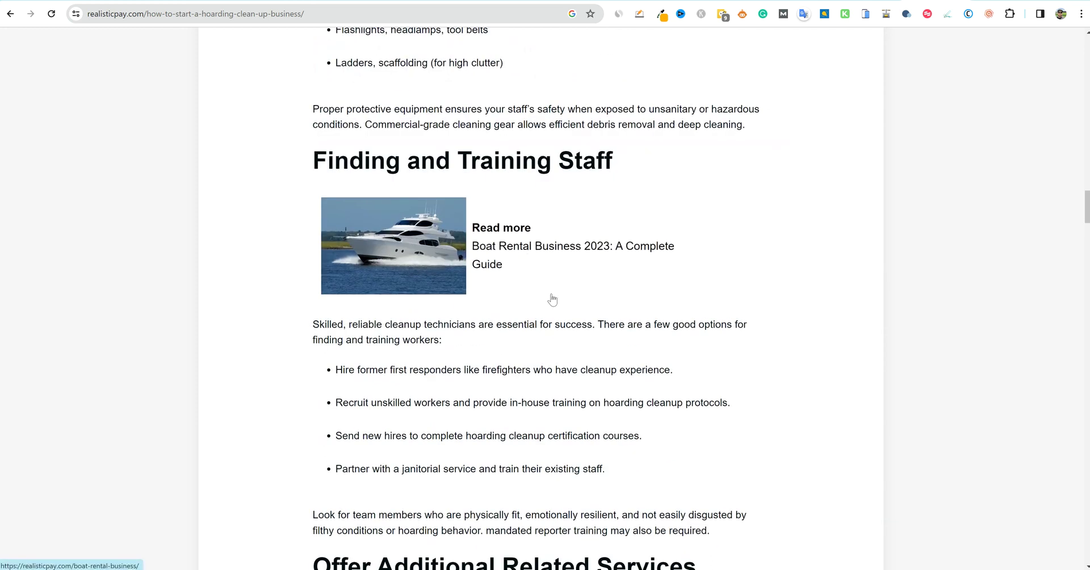
Skim the article's sections from Offer Additional Related Services down to the start of the Q&A part
scroll(557, 397, down, 9)
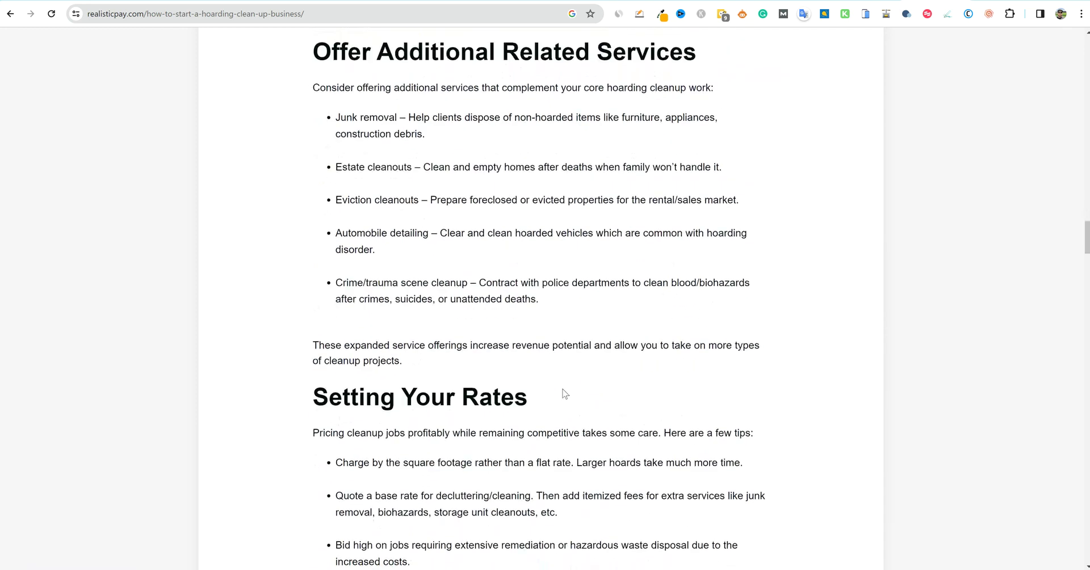
scroll(565, 393, down, 20)
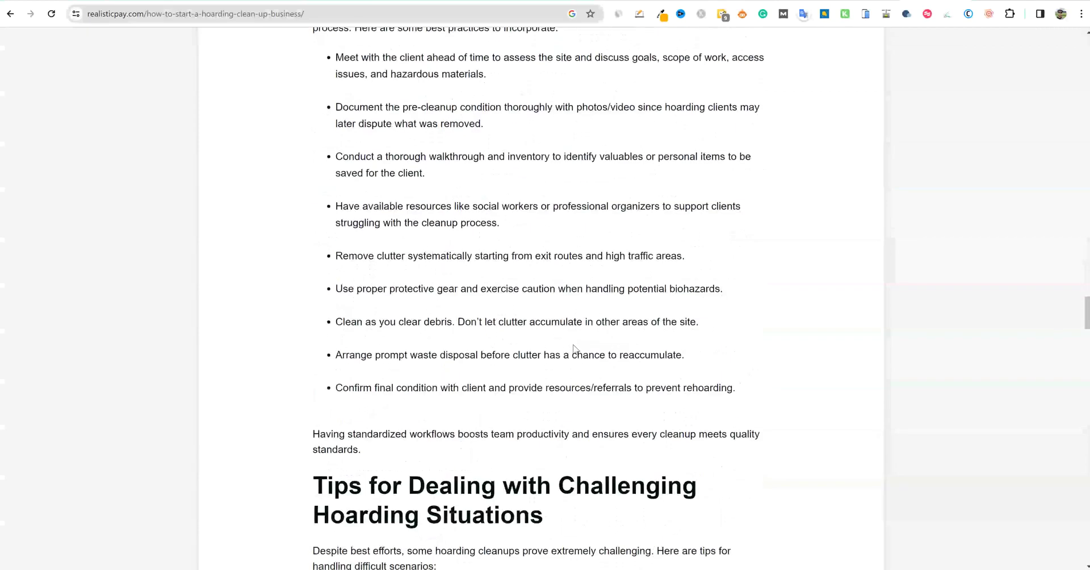
scroll(573, 346, down, 9)
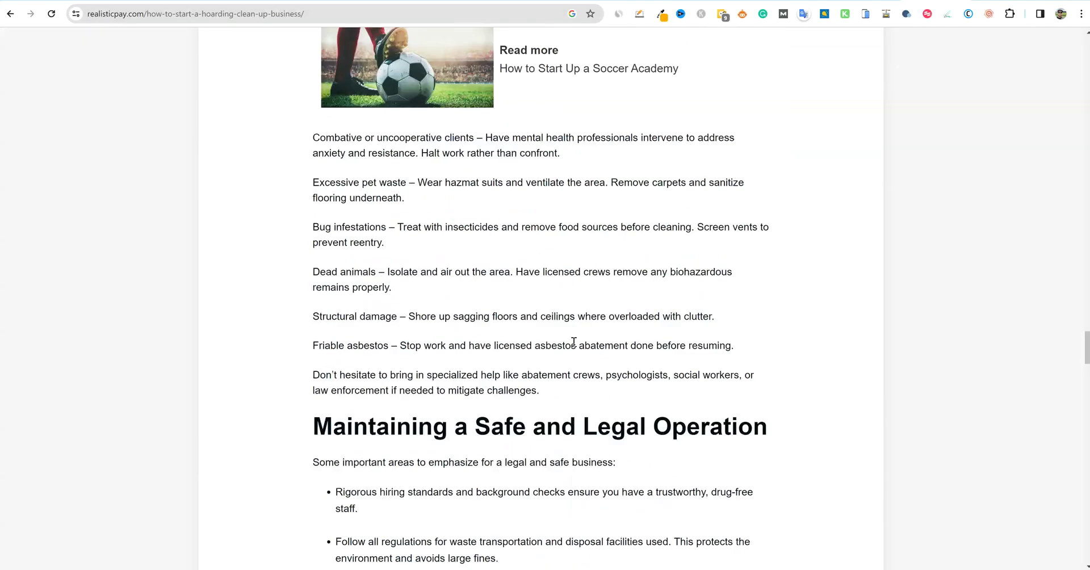
scroll(574, 342, down, 7)
scroll(574, 341, up, 16)
scroll(575, 345, down, 20)
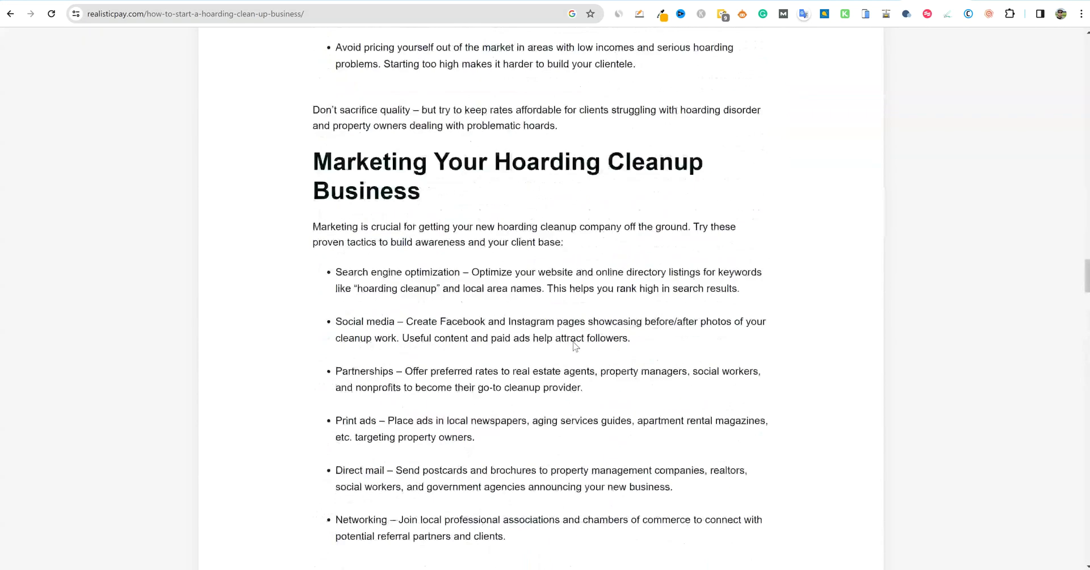
scroll(575, 345, up, 6)
scroll(562, 341, down, 20)
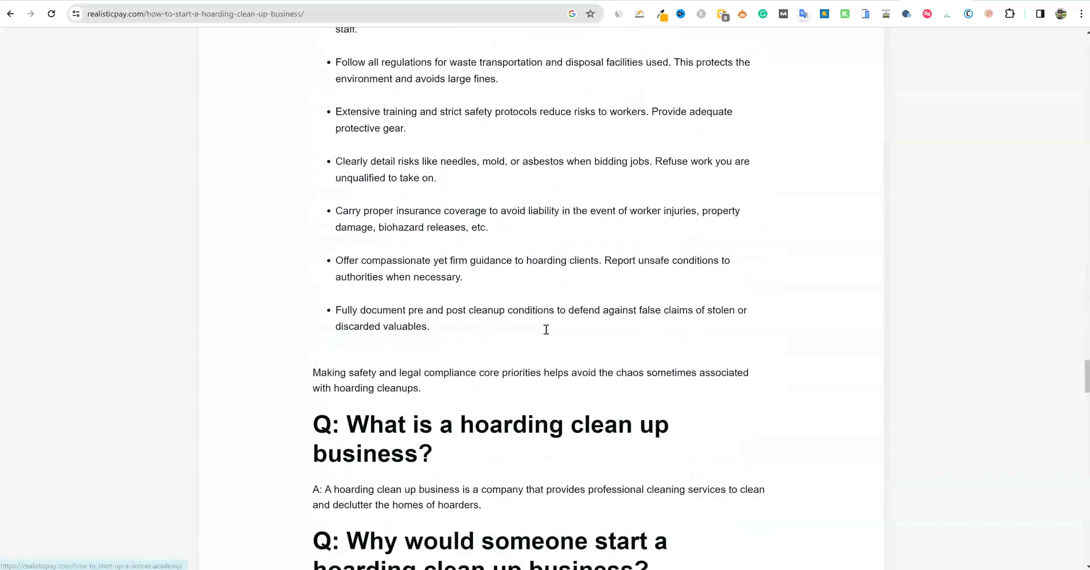
scroll(547, 329, down, 8)
Examine where the Q&A part begins after Maintaining a Safe and Legal Operation, highlighting its first two question headings
scroll(546, 329, up, 3)
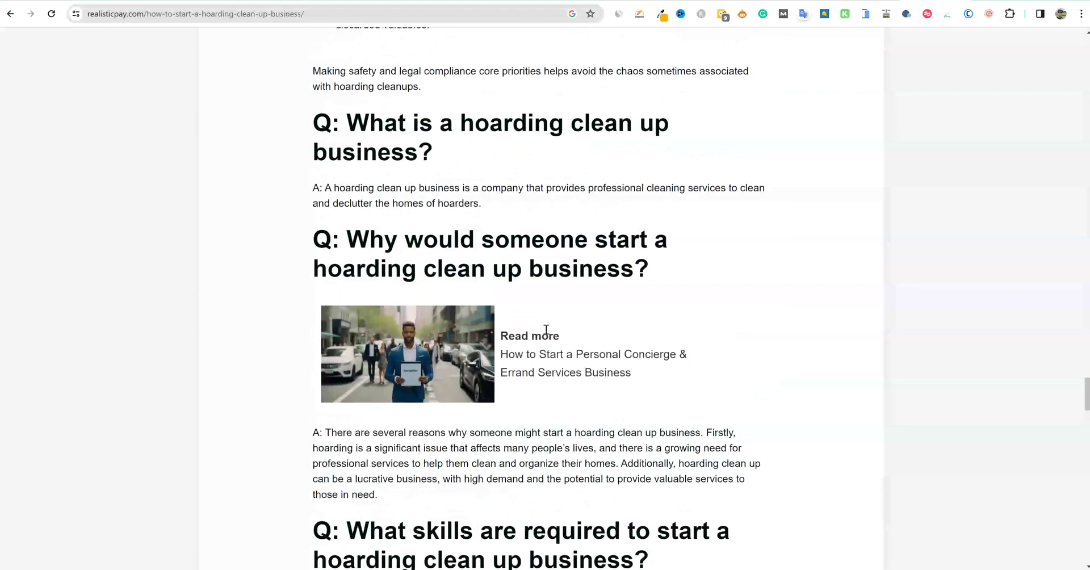
scroll(547, 330, up, 3)
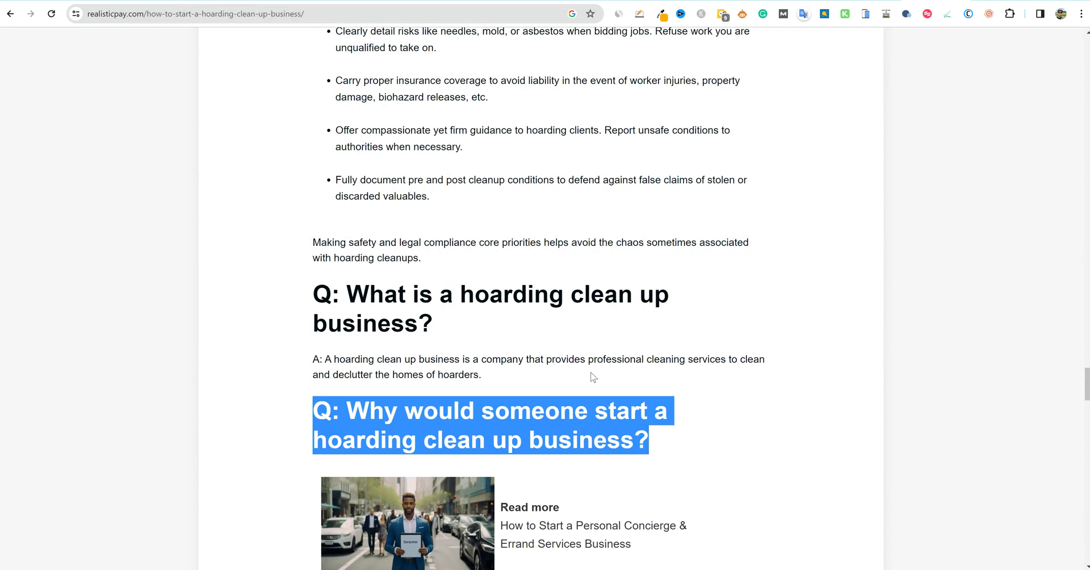
scroll(579, 358, up, 4)
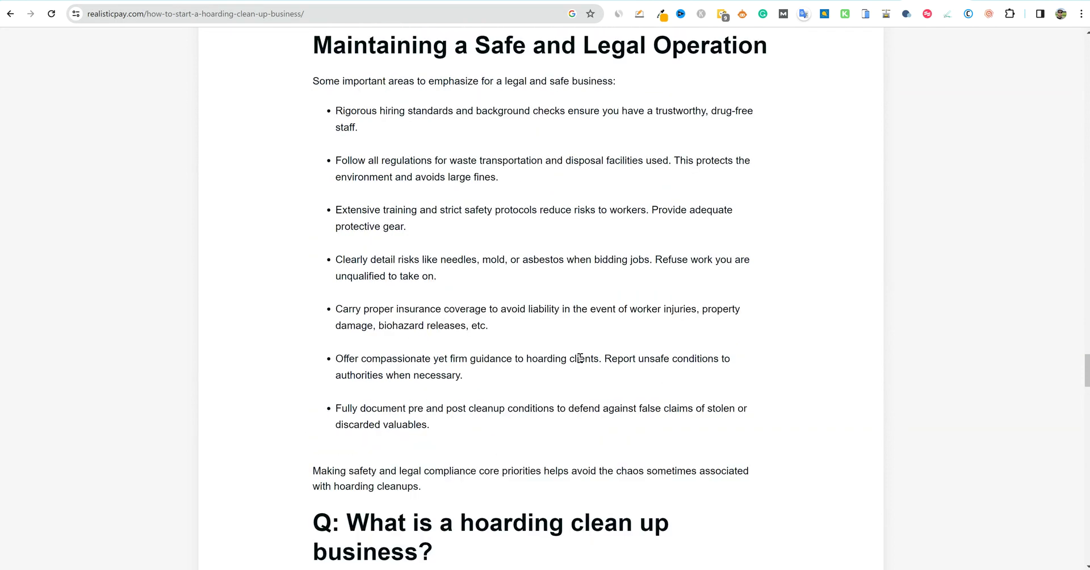
scroll(579, 358, down, 5)
drag(314, 233, 664, 395)
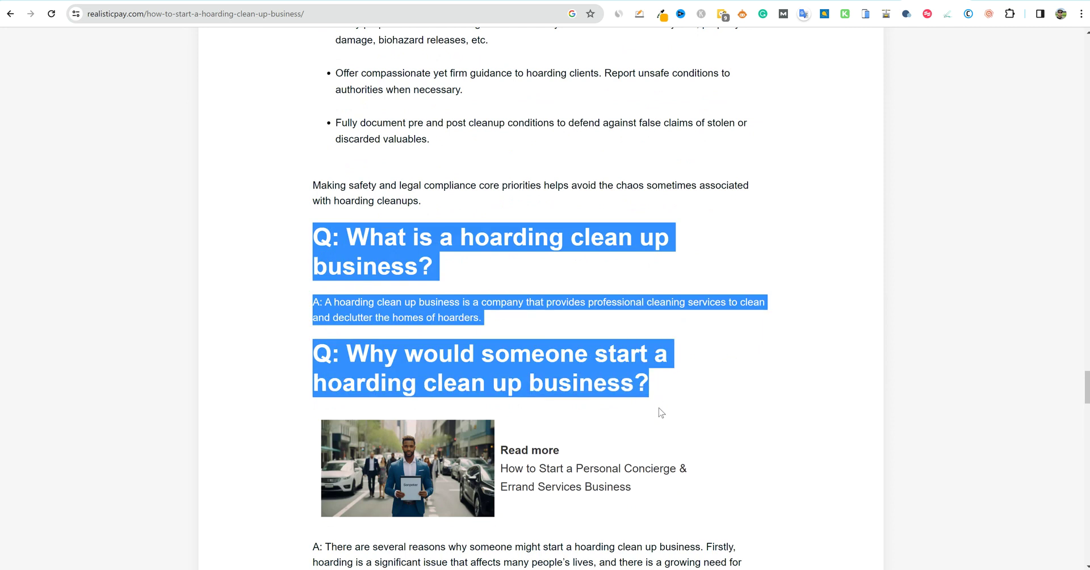
Look through the remaining Q&A entries and the closing section down to the author box, then back up to the questions
scroll(660, 412, down, 7)
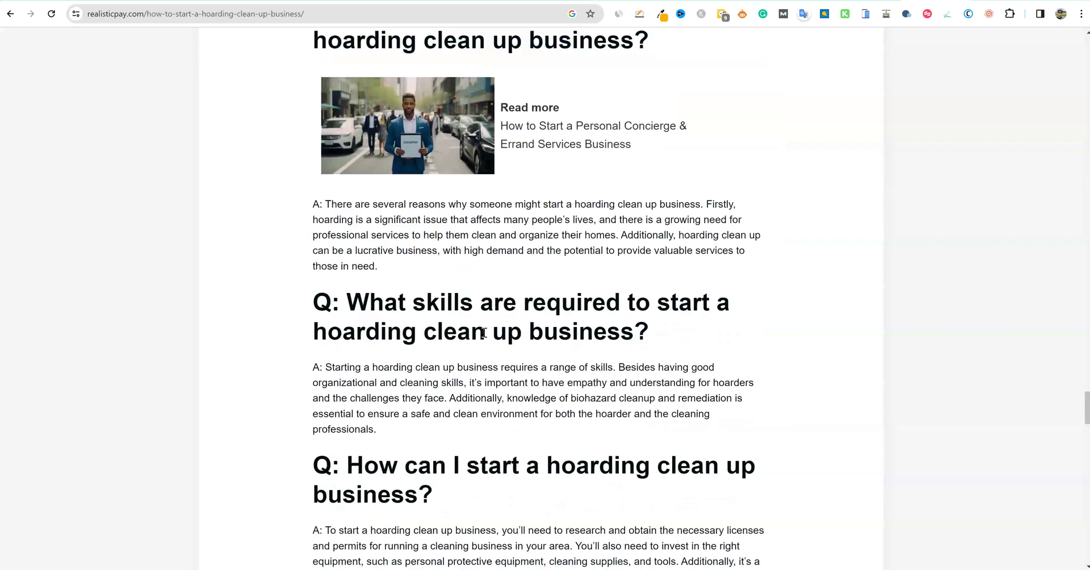
scroll(542, 364, down, 3)
scroll(542, 363, down, 20)
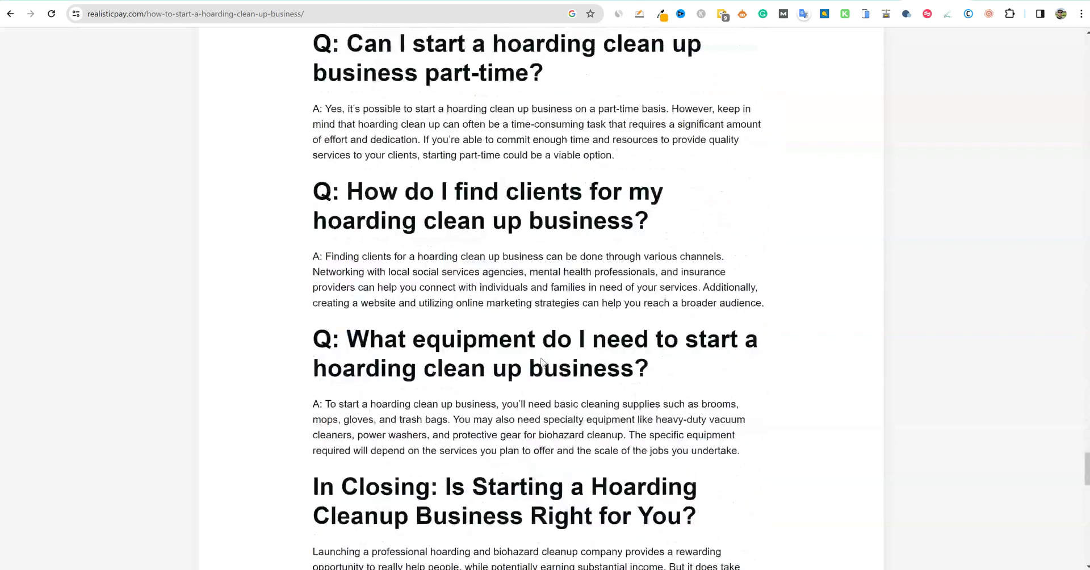
scroll(556, 356, down, 8)
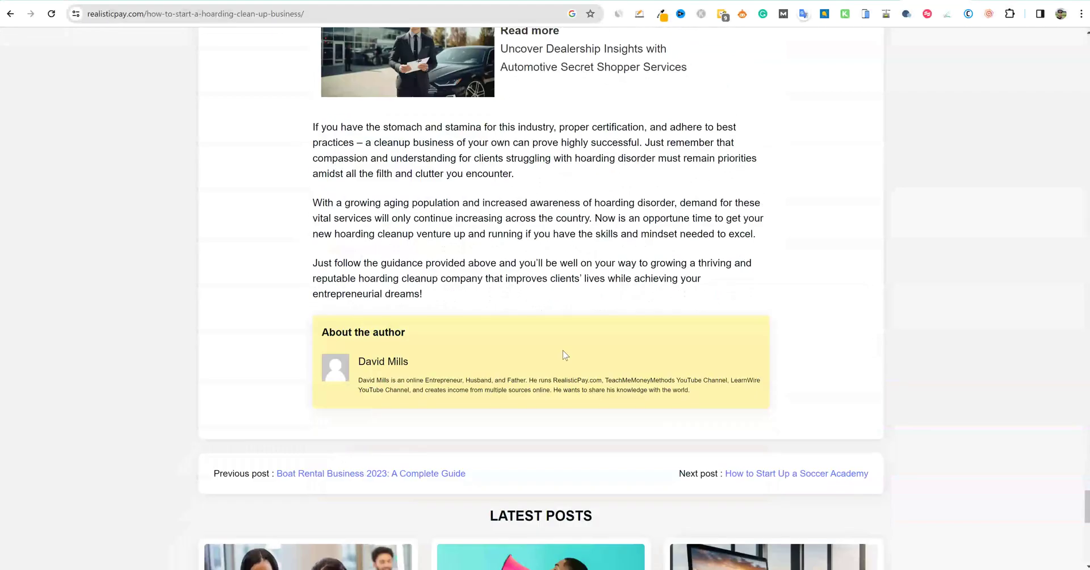
scroll(556, 358, up, 5)
scroll(564, 355, up, 10)
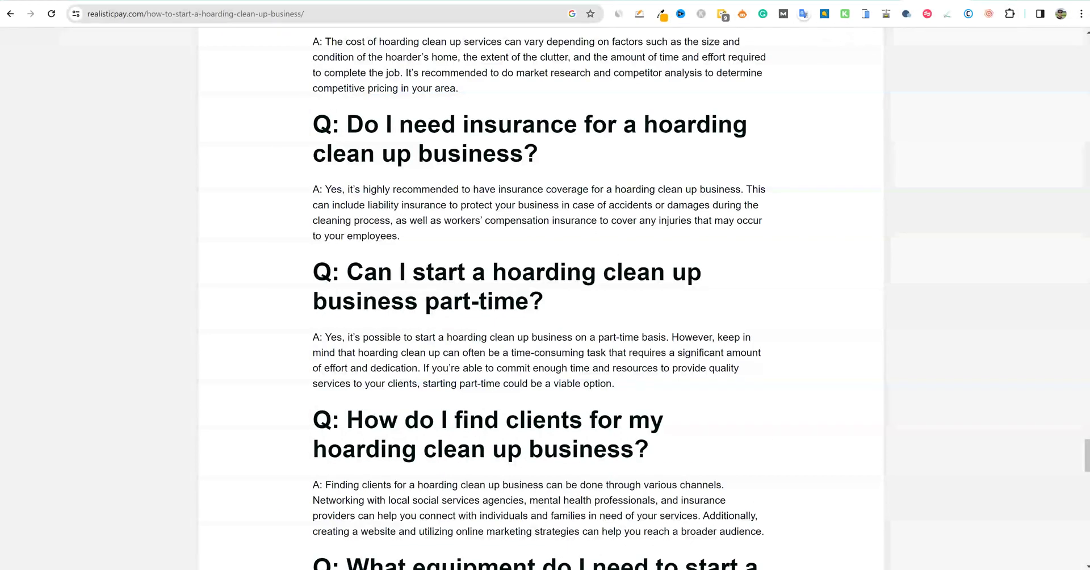
Switch to the Claude chat for the hoarding clean up article and examine the 2000-word blog post prompt, highlighting its instructions and title terms
key(ctrl+Tab)
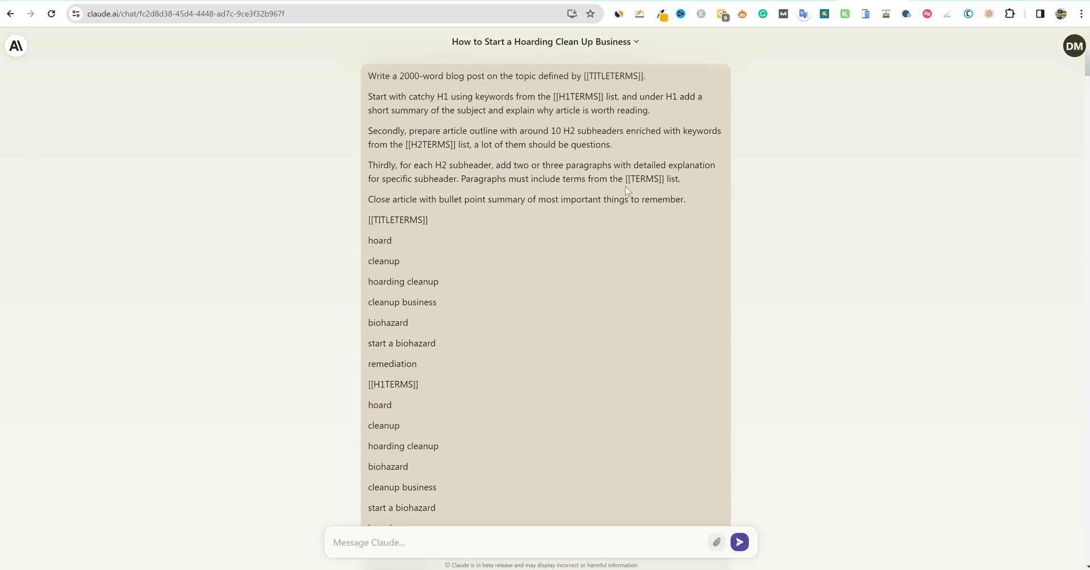
drag(369, 77, 640, 493)
click(755, 339)
drag(368, 78, 708, 461)
click(788, 391)
drag(369, 76, 708, 404)
click(625, 396)
scroll(624, 396, down, 2)
scroll(489, 348, up, 2)
Skim the prompt's keyword lists from the title and H1 terms down to the last terms with suggested use counts
scroll(500, 351, down, 10)
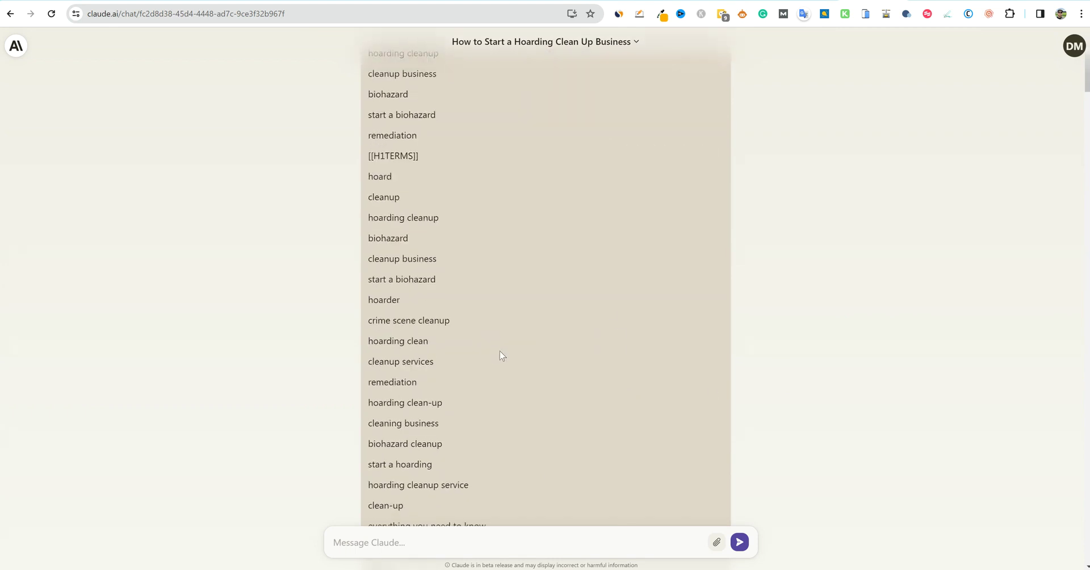
scroll(514, 350, down, 20)
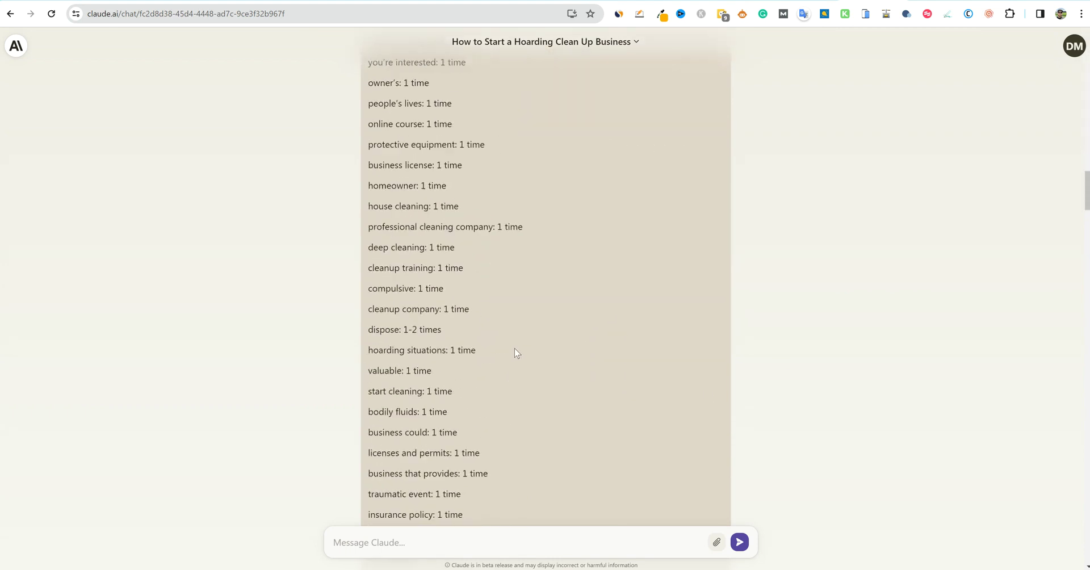
scroll(515, 351, up, 4)
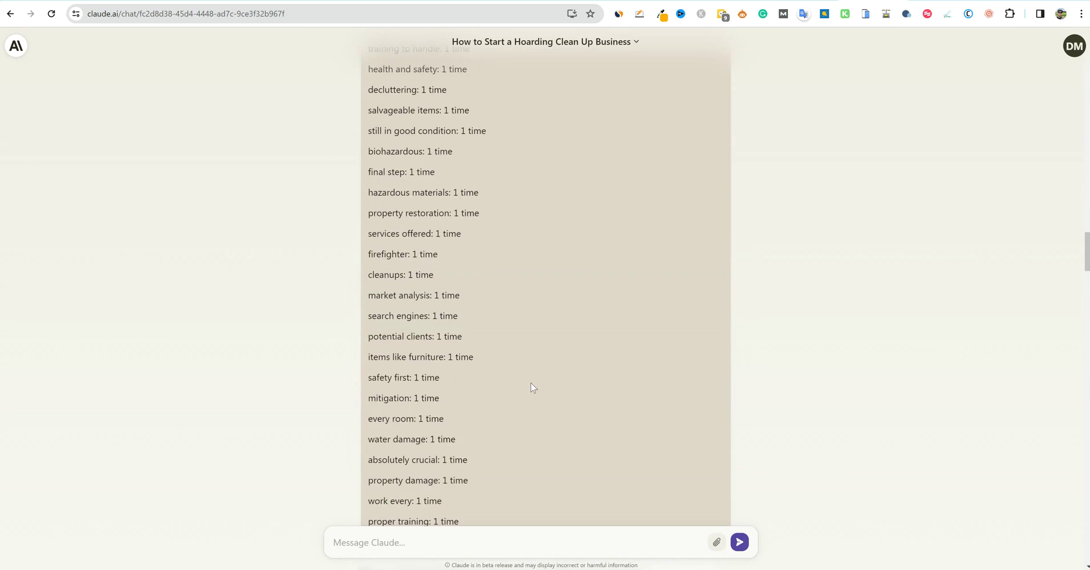
scroll(534, 383, down, 2)
scroll(548, 385, up, 1)
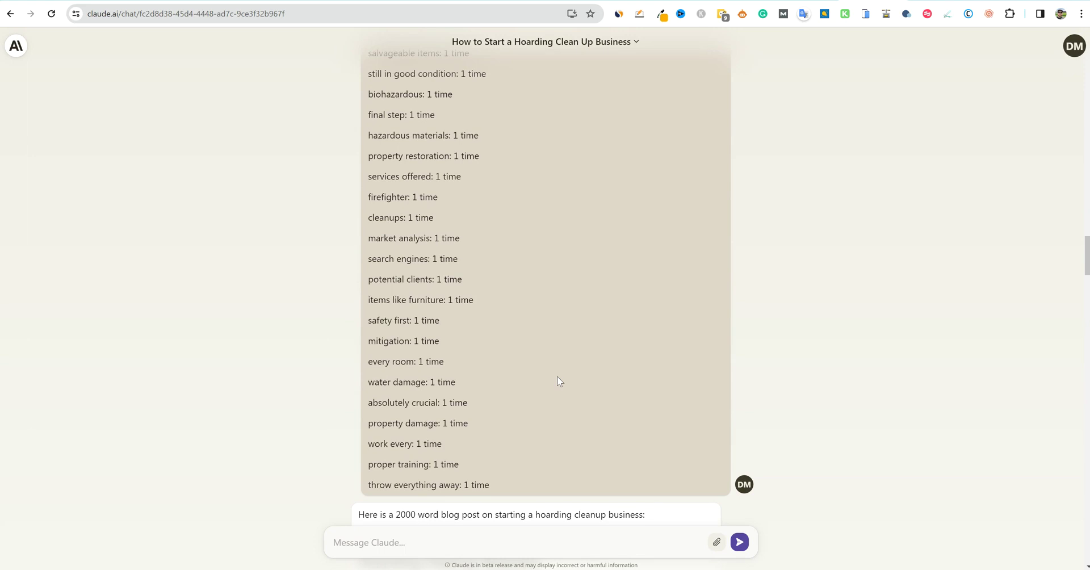
Examine the start of Claude's generated blog post, highlighting its main heading and introductory paragraphs
scroll(558, 381, down, 4)
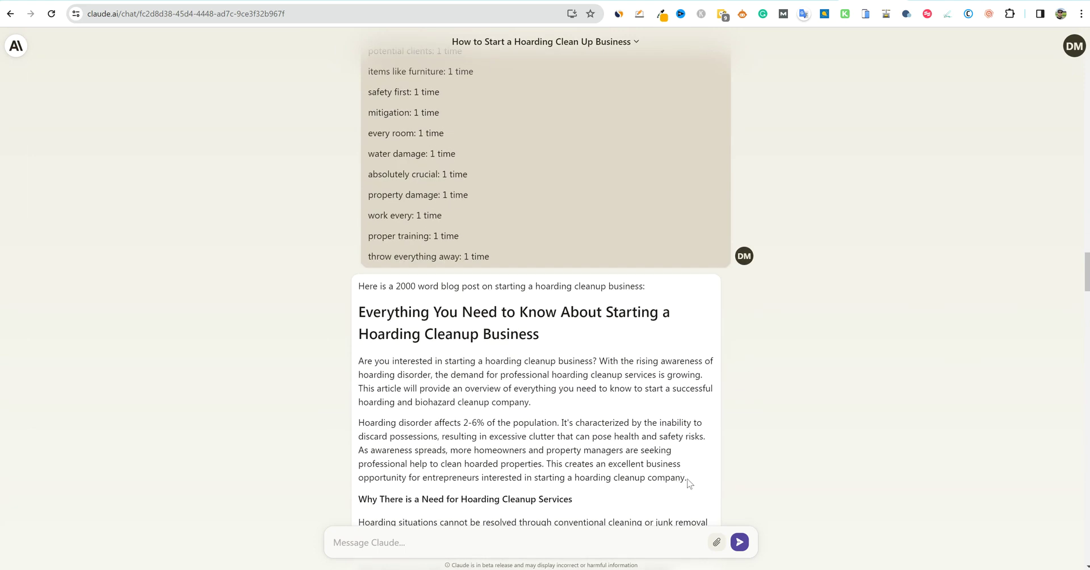
drag(688, 479, 360, 370)
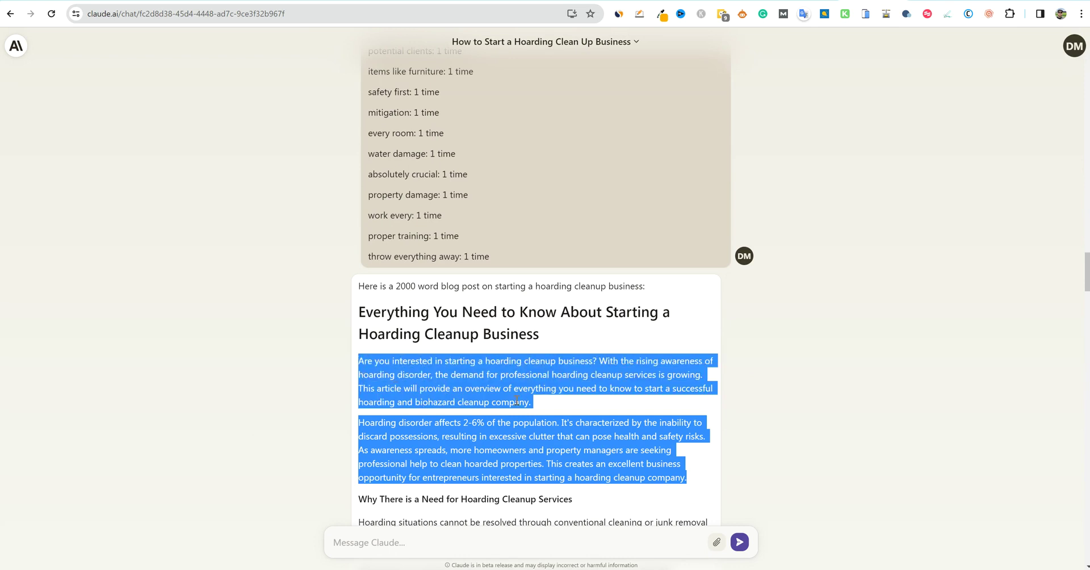
click(551, 410)
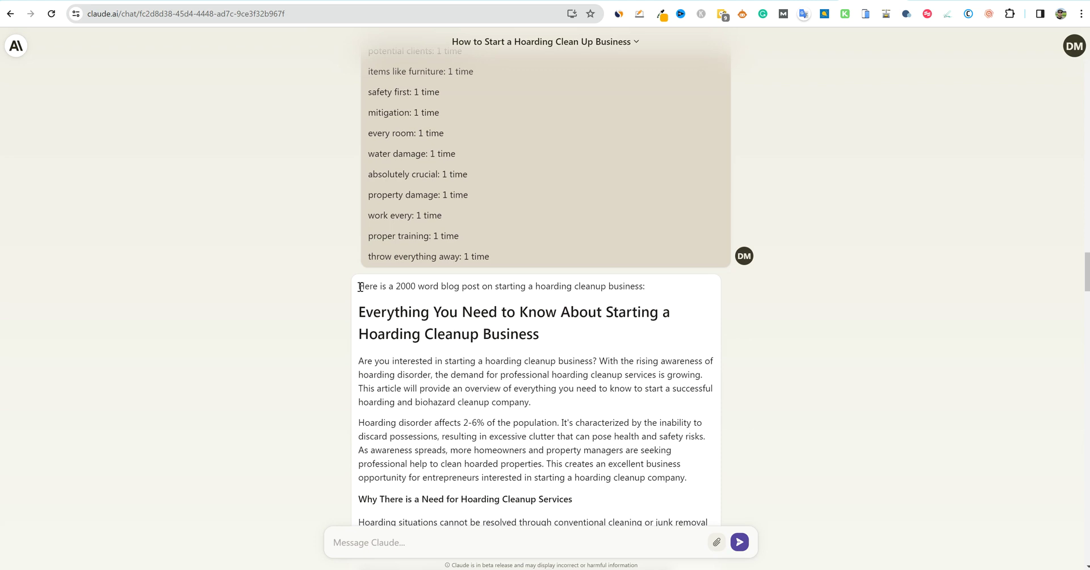
drag(360, 312, 582, 470)
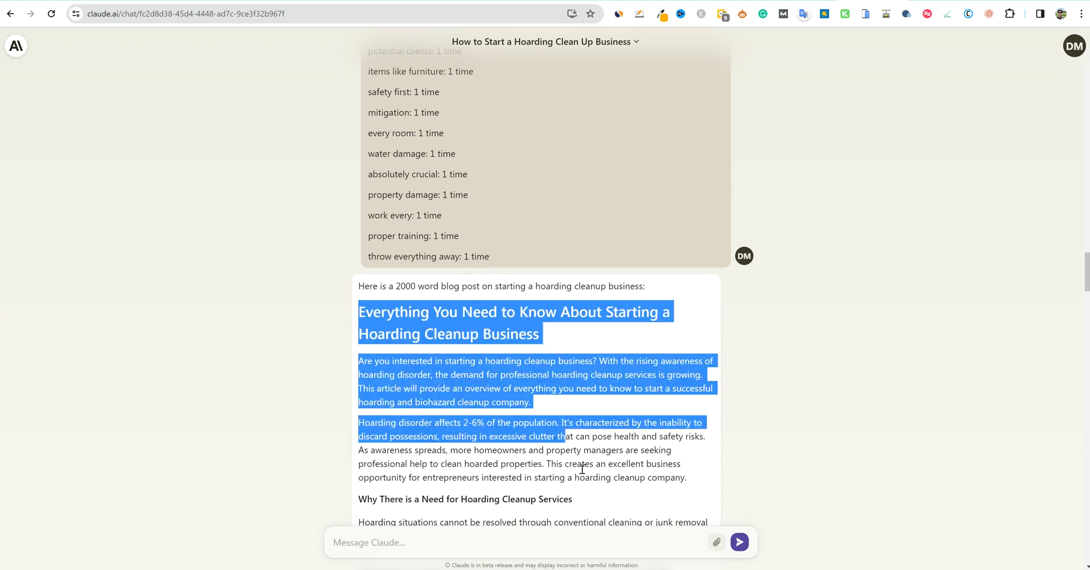
click(585, 417)
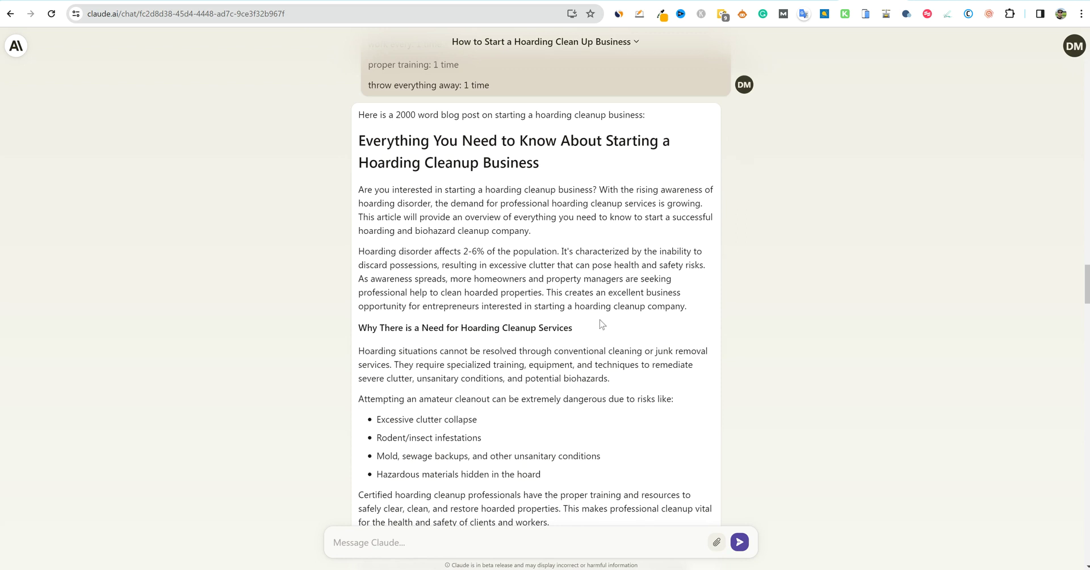
Skim the generated blog post from the need for hoarding cleanup services down to the Key Takeaways
scroll(602, 324, down, 5)
scroll(557, 375, down, 11)
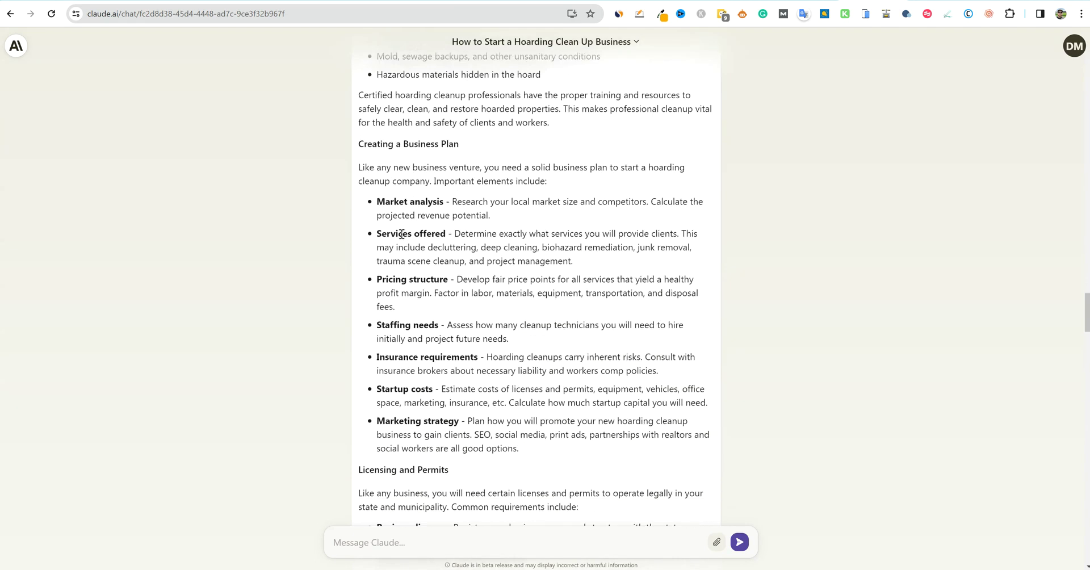
scroll(558, 377, down, 20)
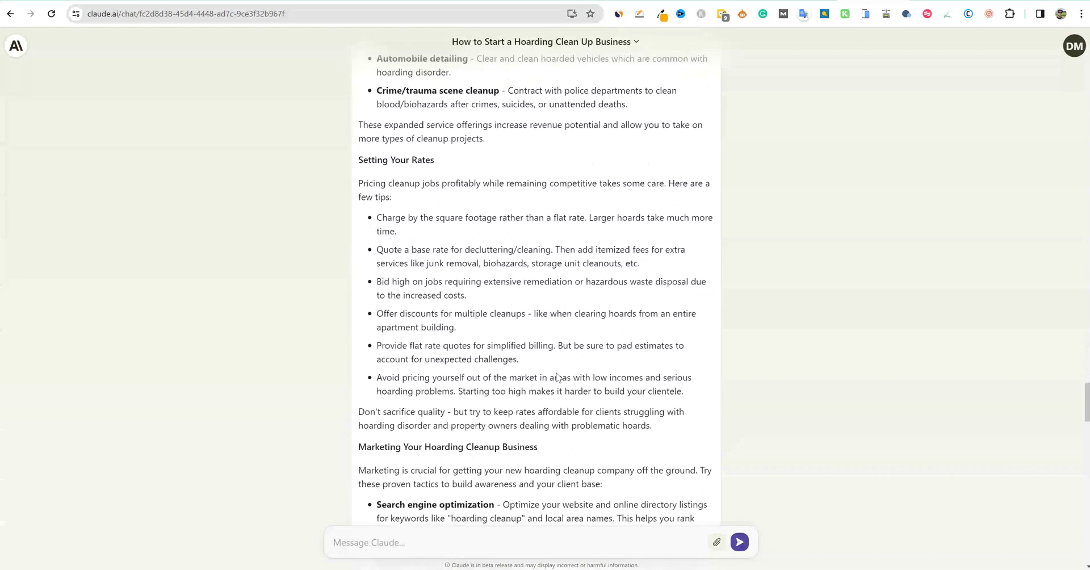
scroll(559, 376, down, 6)
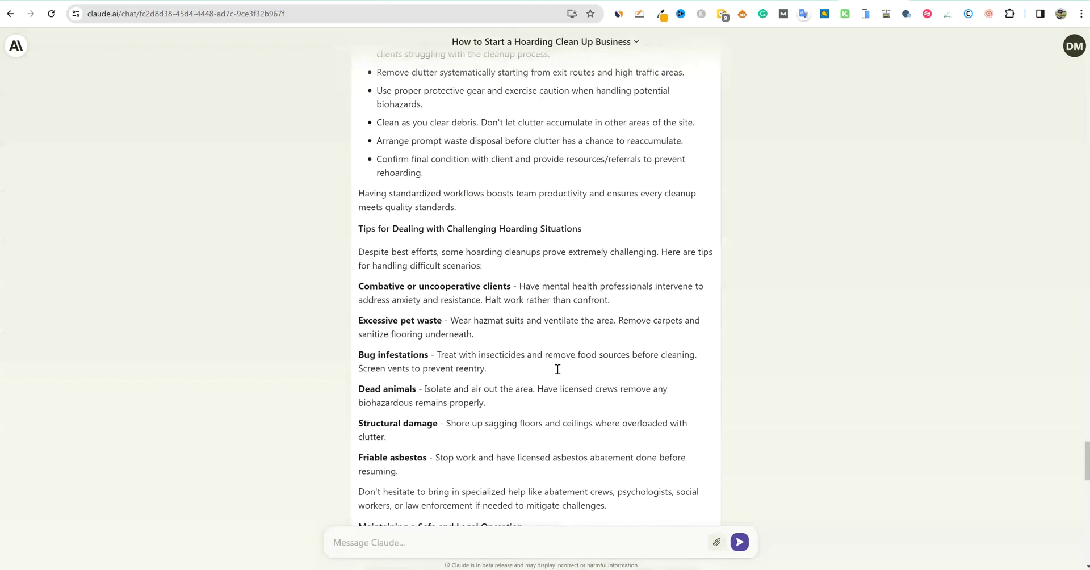
scroll(557, 362, down, 9)
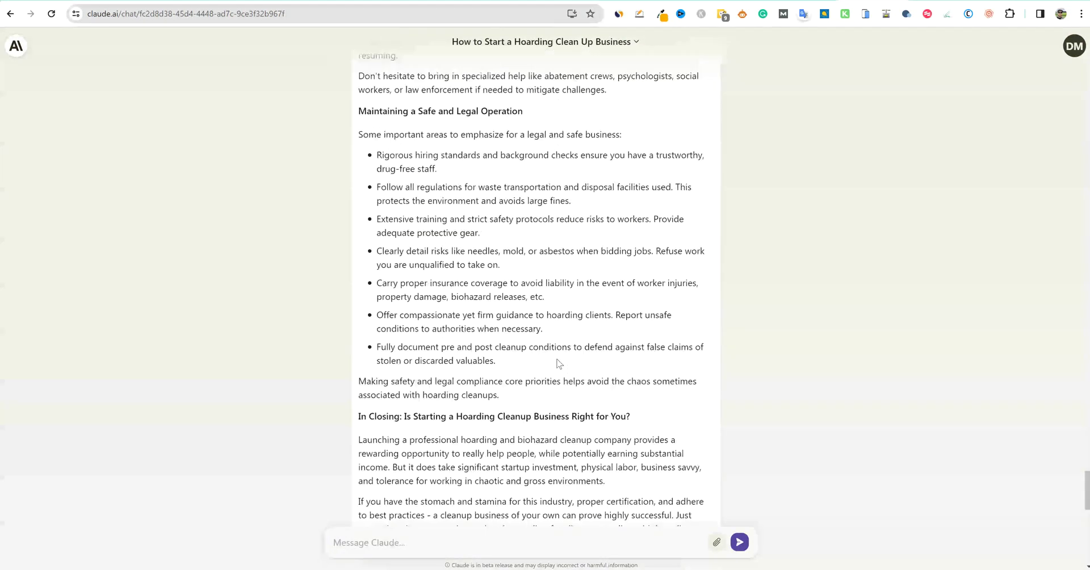
scroll(559, 364, down, 8)
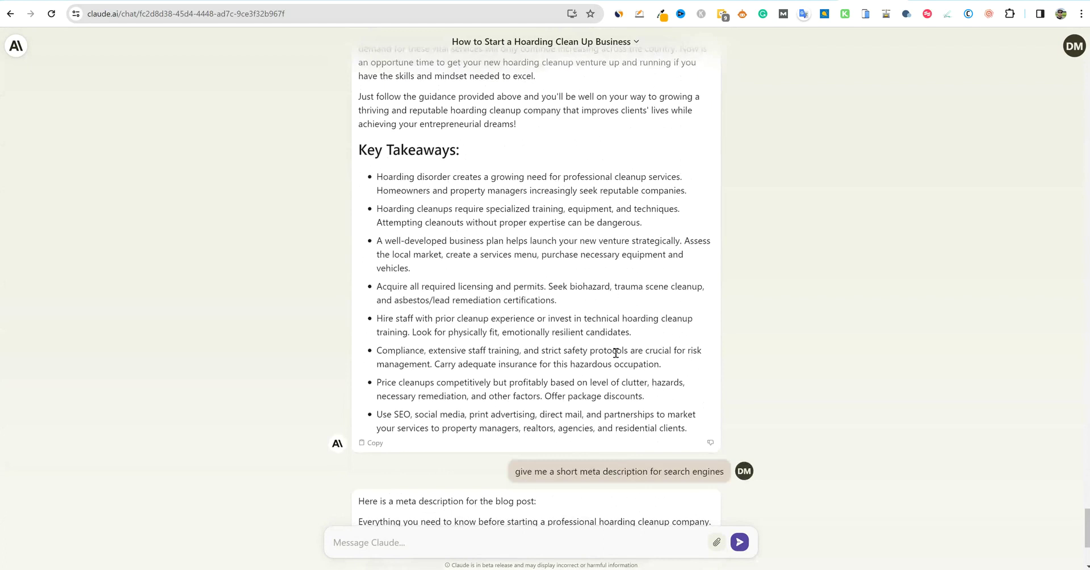
Examine the closing part and Key Takeaways bullets, highlighting the text back up to the tips for challenging hoarding situations
scroll(592, 359, up, 6)
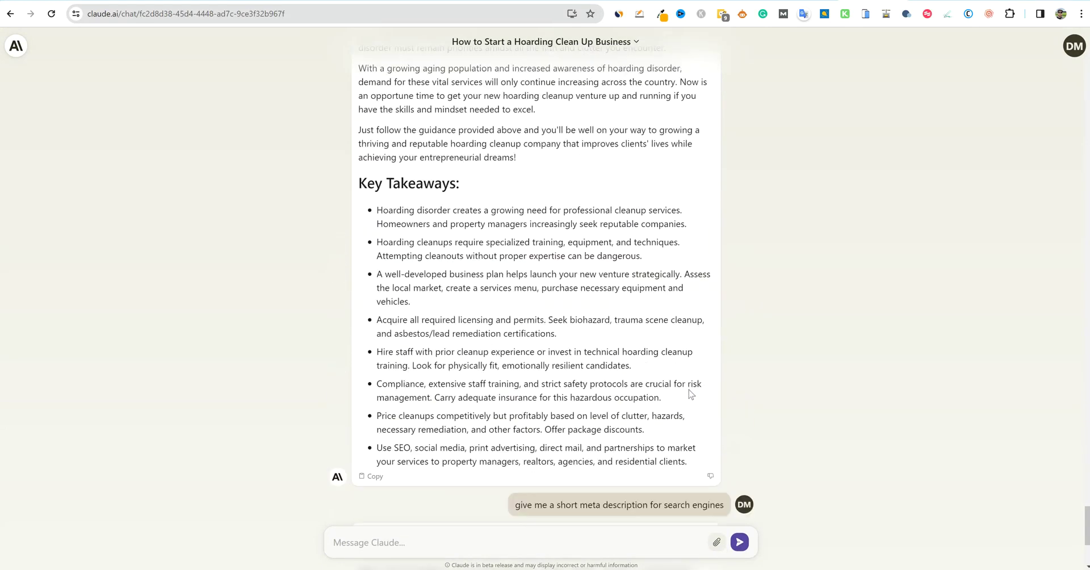
scroll(595, 363, down, 4)
scroll(595, 362, up, 3)
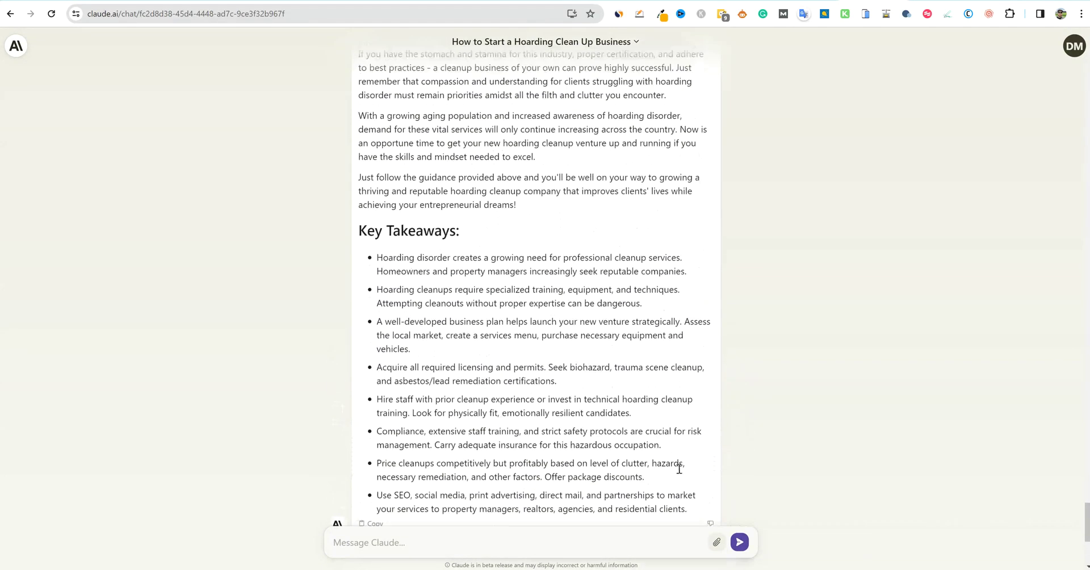
drag(669, 501, 431, 322)
drag(431, 252, 479, 220)
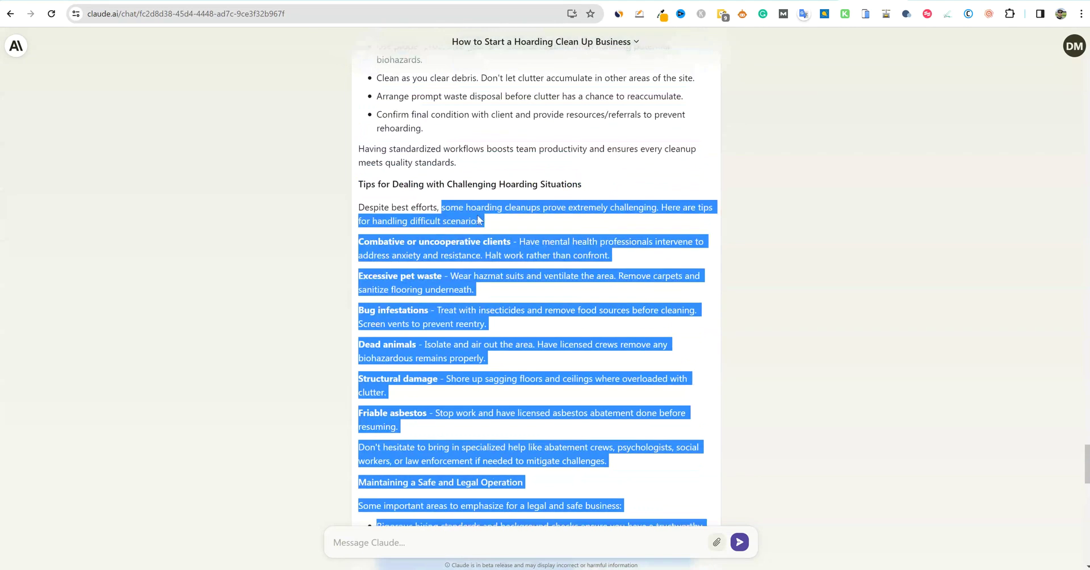
click(768, 211)
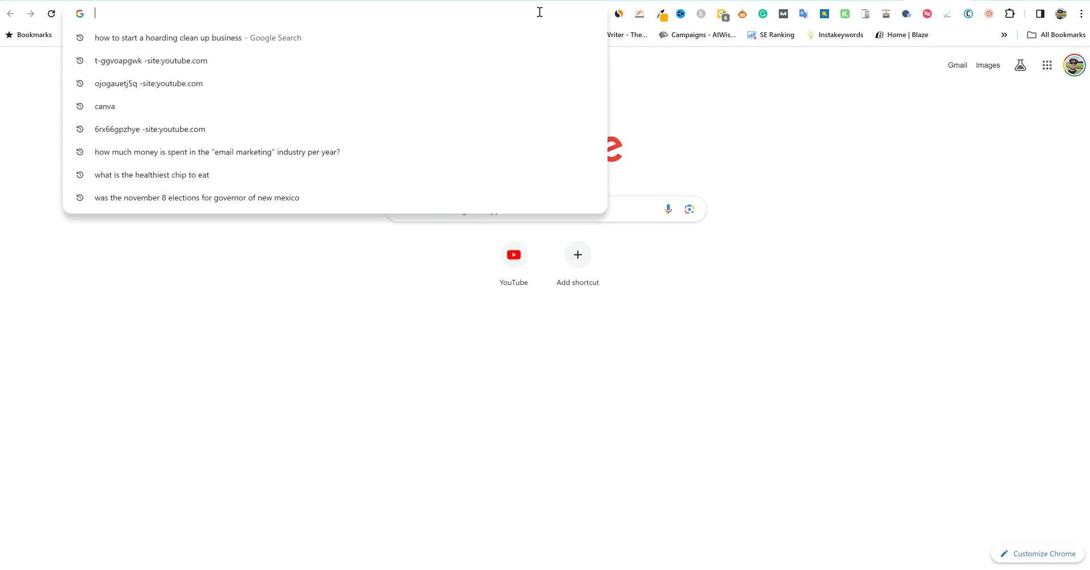
Open SE Ranking's keyword suggestions and copy the question keyword "how to run a house clearance business"
text(se)
key(Return)
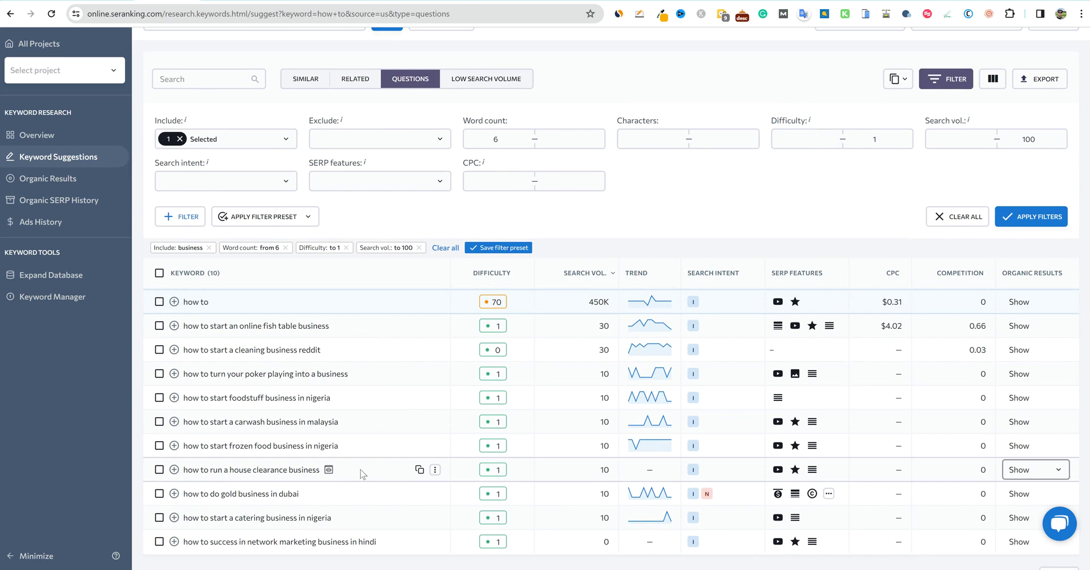
click(420, 471)
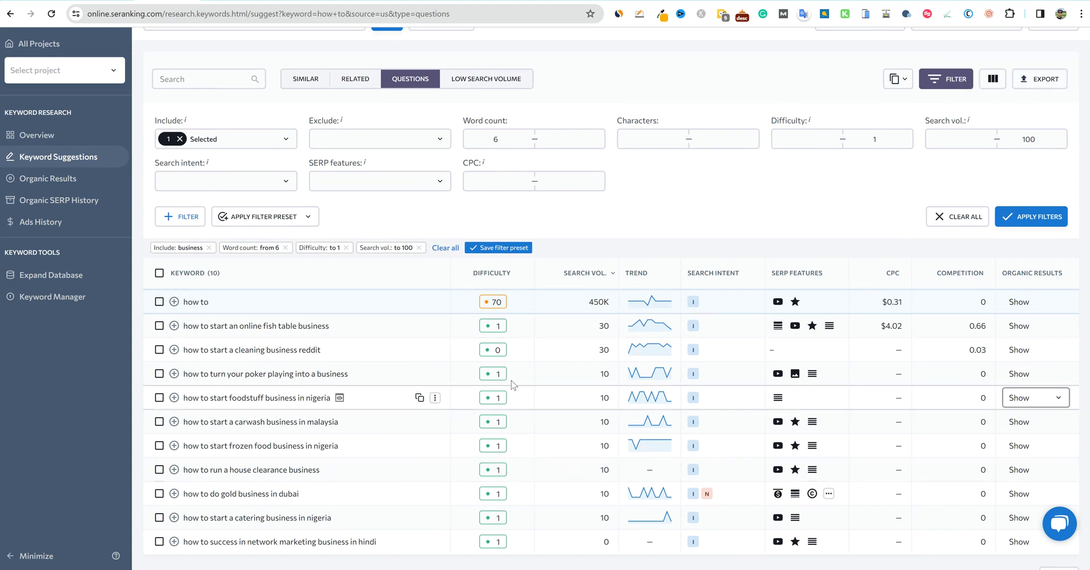
Create a NeuronWriter query for "how to run a house clearance business" in English for the United States, continuing with the TOP10 competitors as references
key(ctrl+Tab)
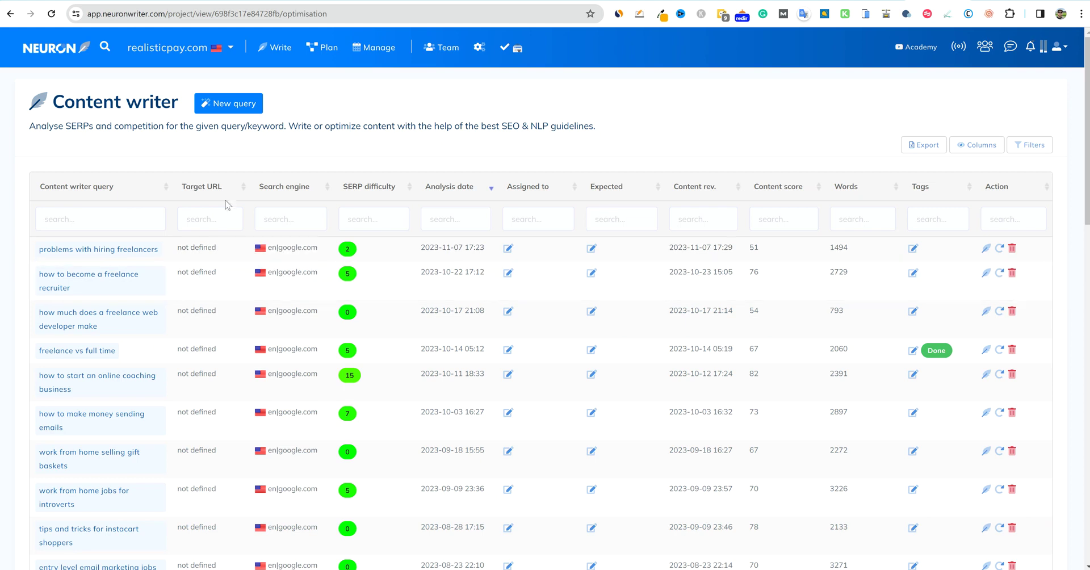
click(228, 103)
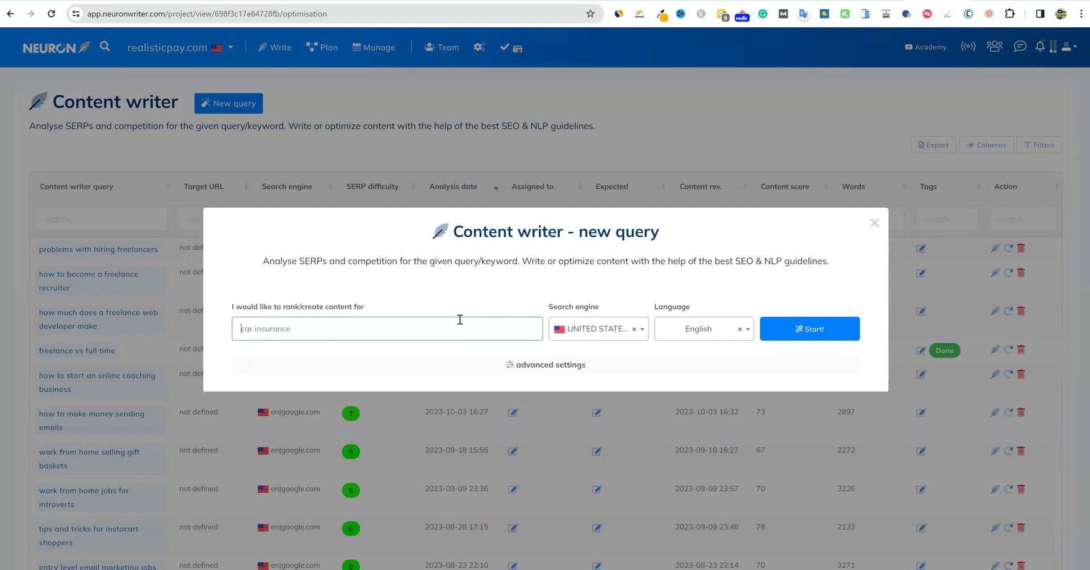
key(ctrl+v)
click(812, 335)
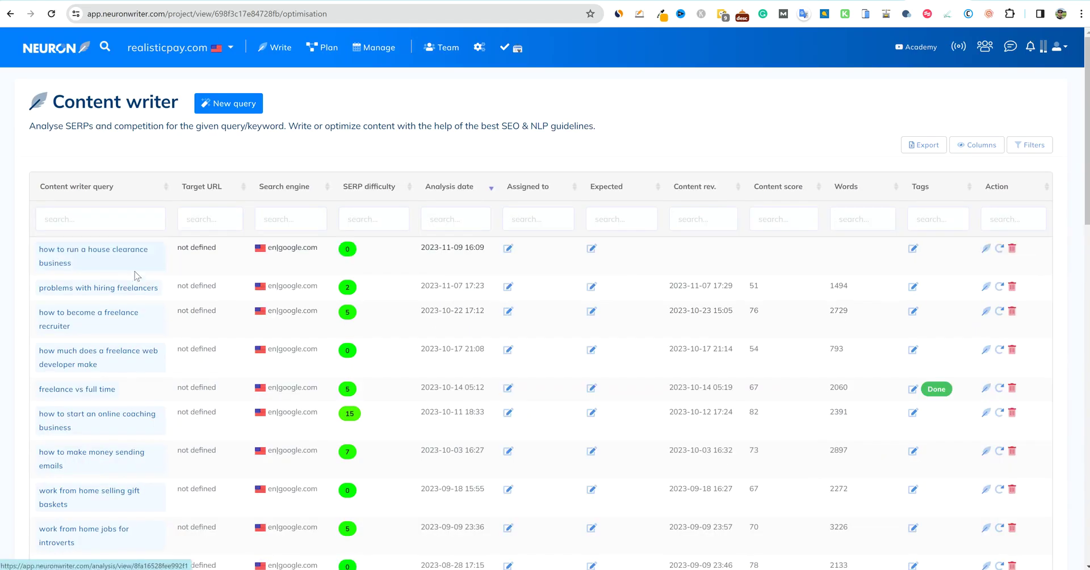
click(101, 260)
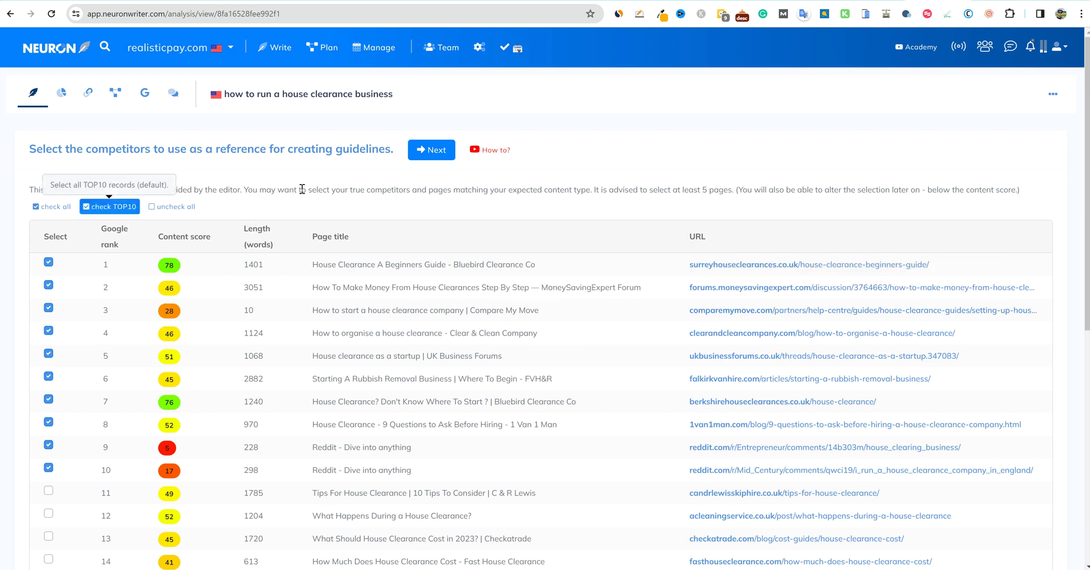
click(432, 152)
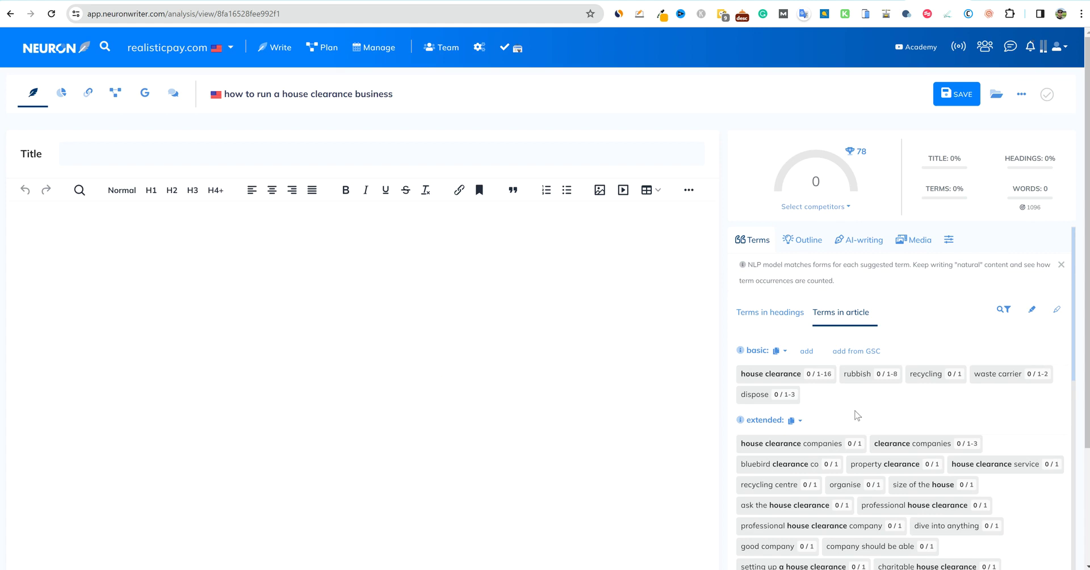
Copy all visible article terms as a ChatGPT prompt with suggested terms
scroll(947, 409, down, 10)
scroll(956, 410, down, 2)
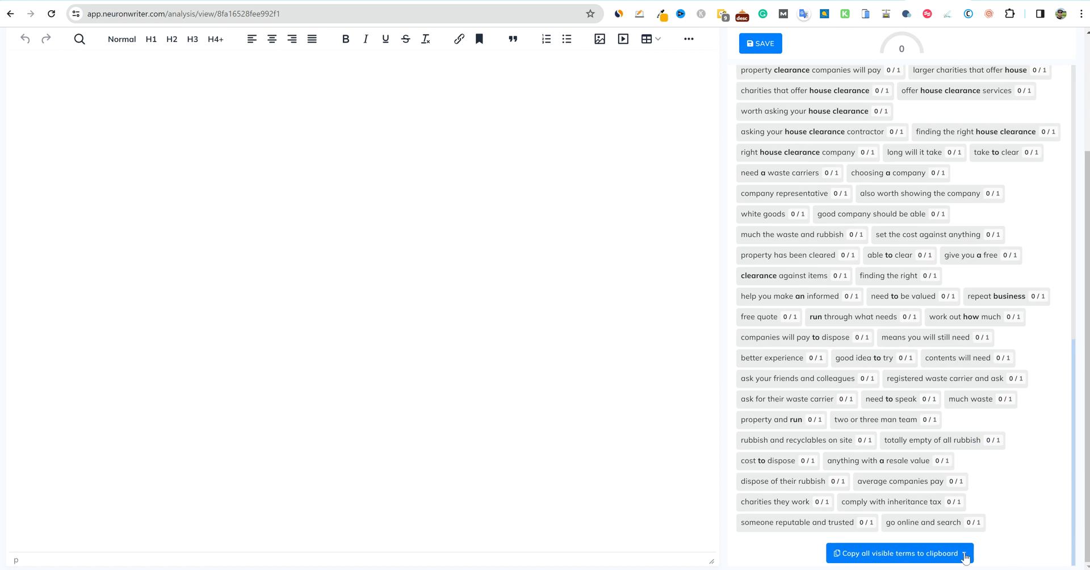
click(965, 554)
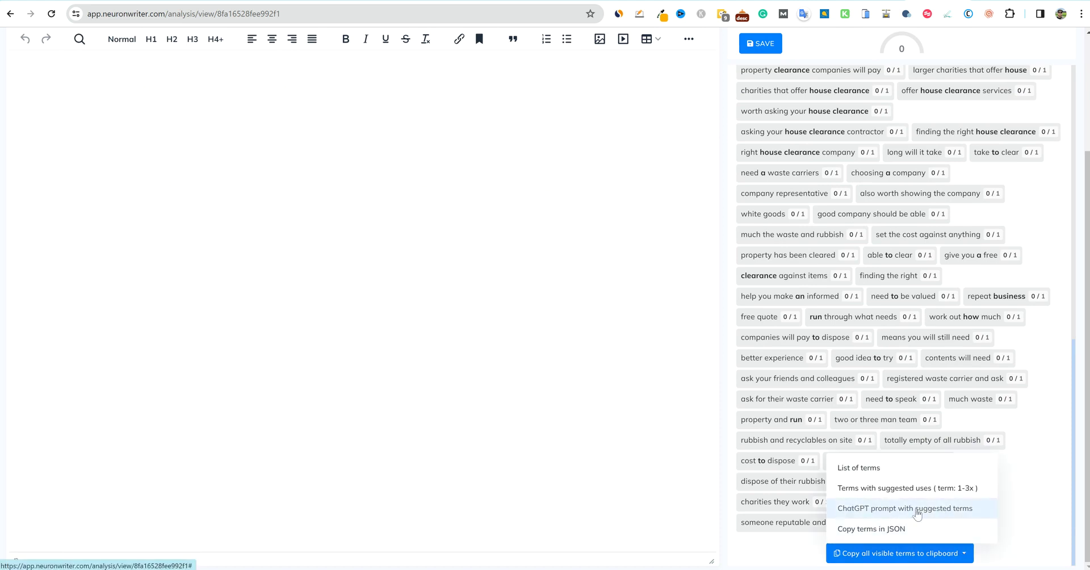
click(933, 514)
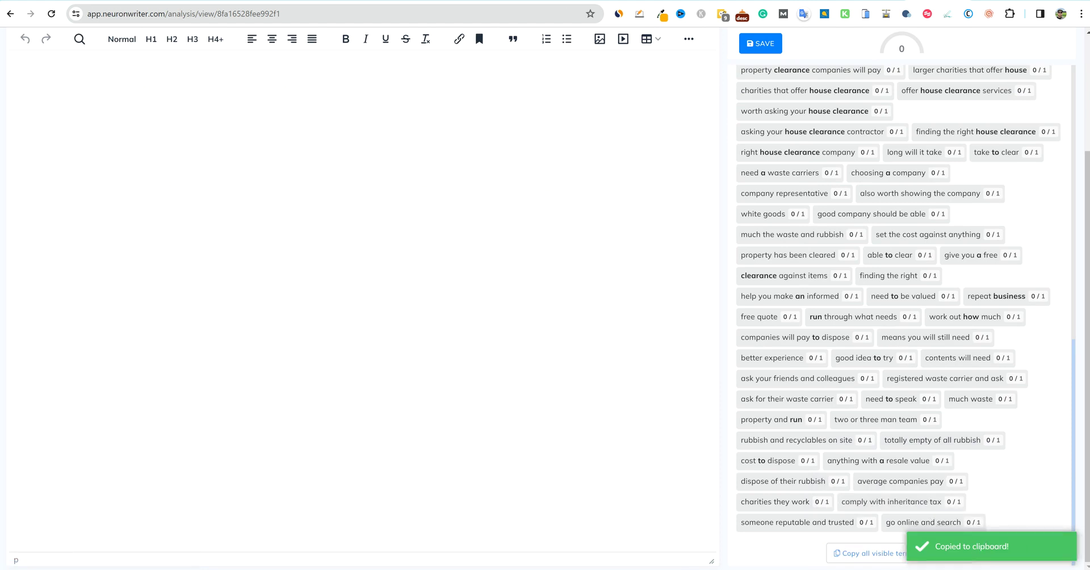
Switch to Claude, start a new chat with the copied prompt attached, and review the generated house clearance post back to its title
key(alt+Tab)
scroll(231, 177, up, 1)
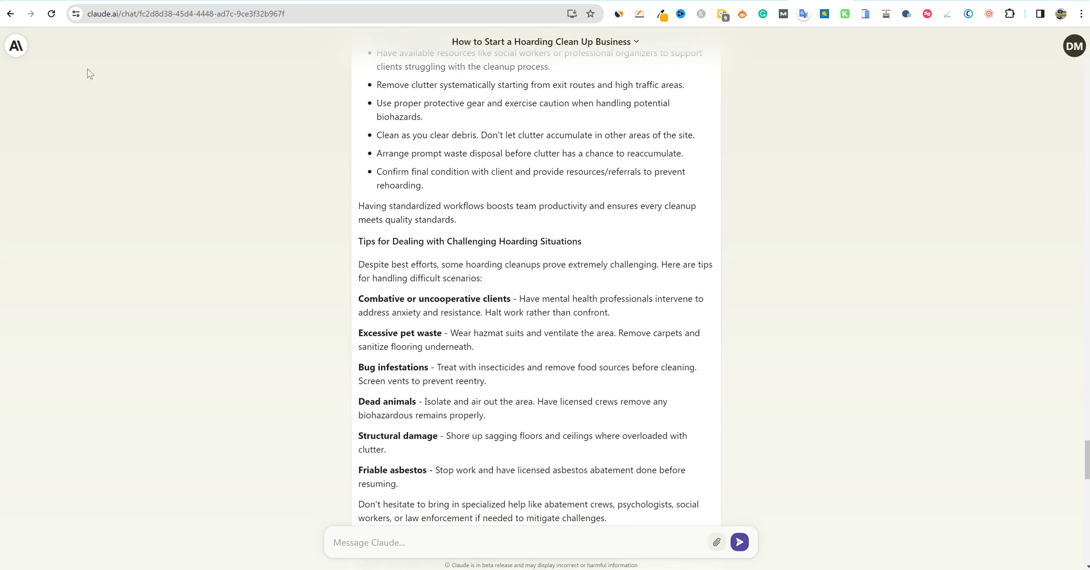
click(16, 45)
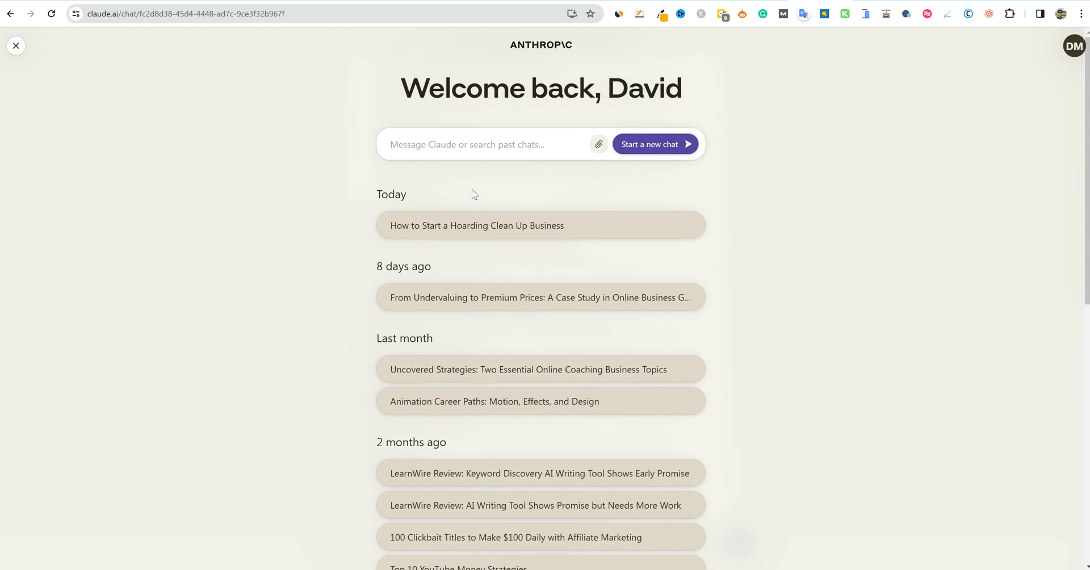
key(ctrl+v)
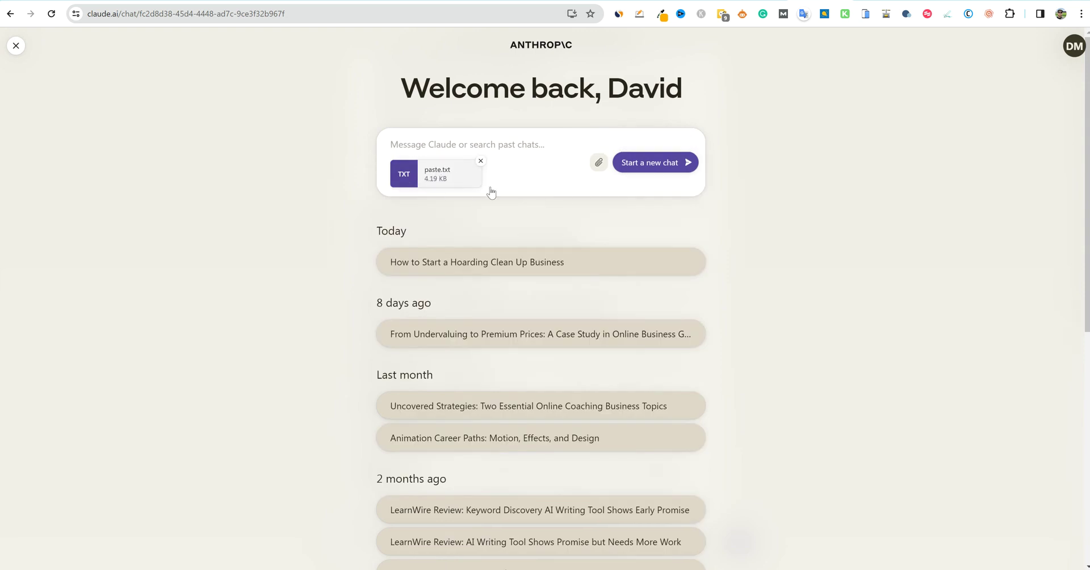
click(666, 165)
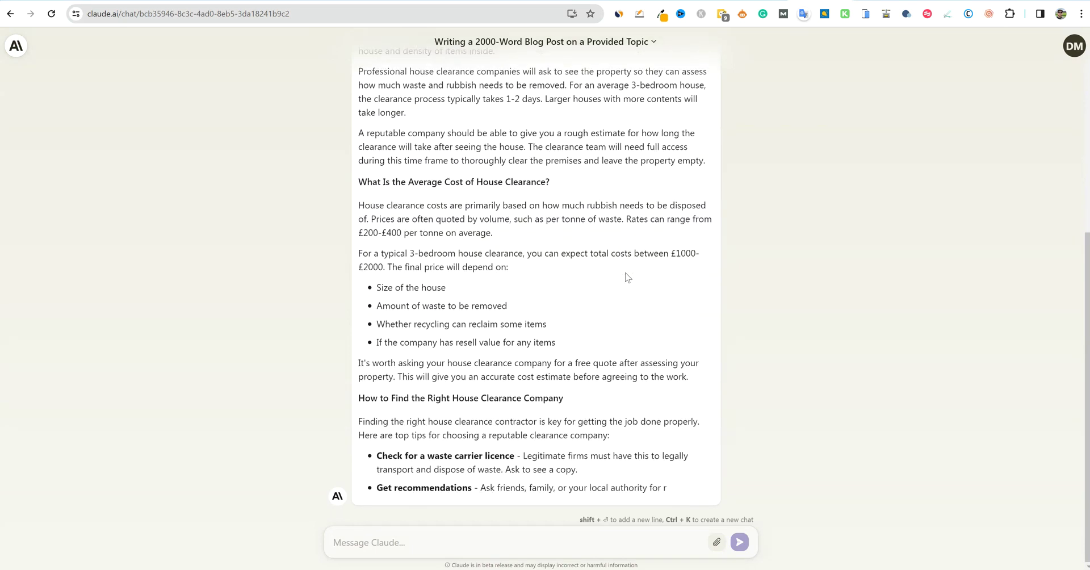
scroll(602, 272, up, 3)
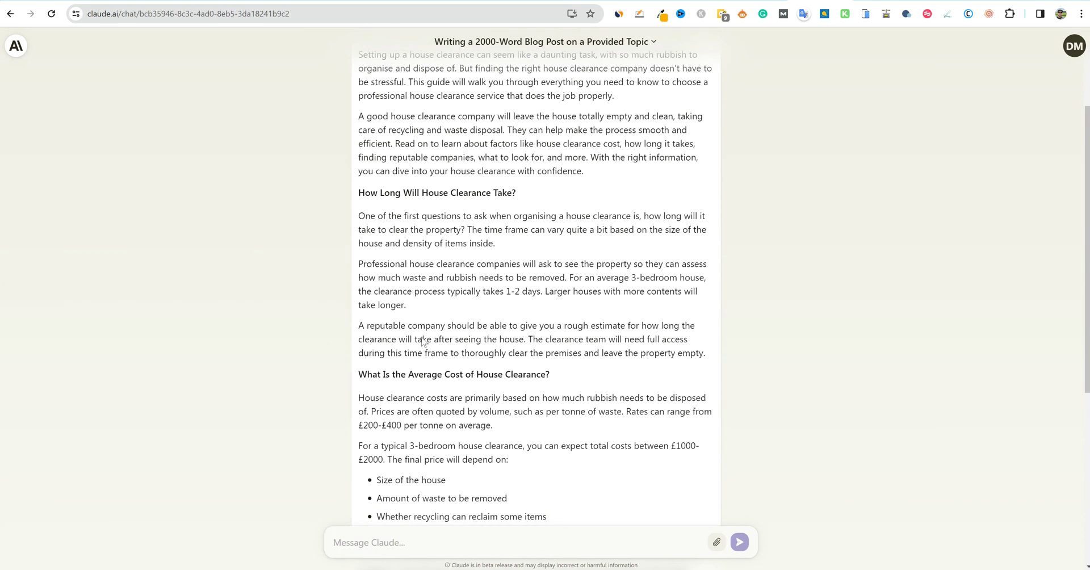
scroll(516, 369, up, 2)
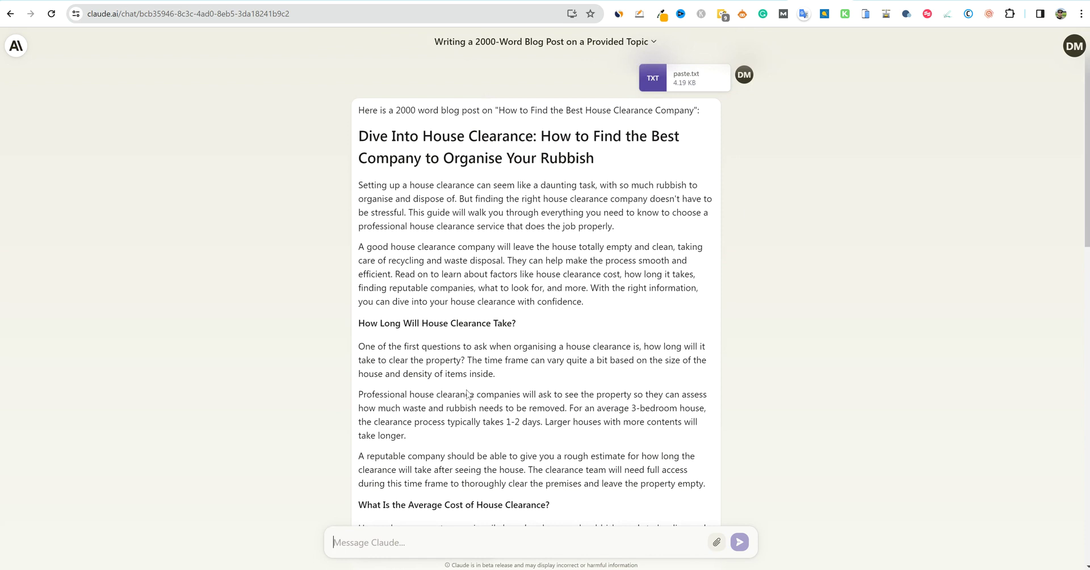
Read through the generated house clearance post in Claude, from its title and introduction through the question headings to the latest section
scroll(578, 392, down, 15)
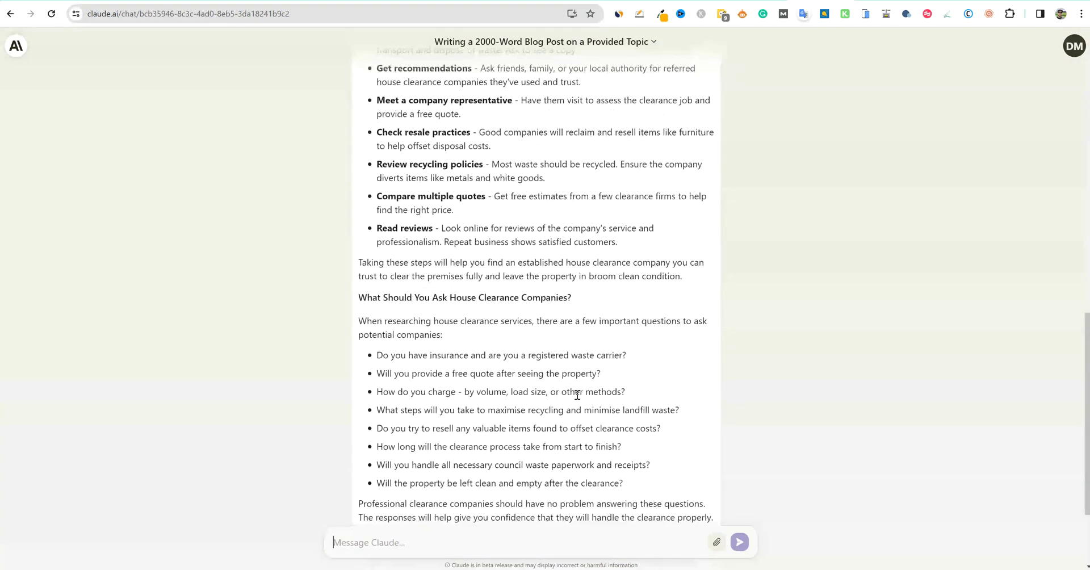
scroll(578, 394, up, 15)
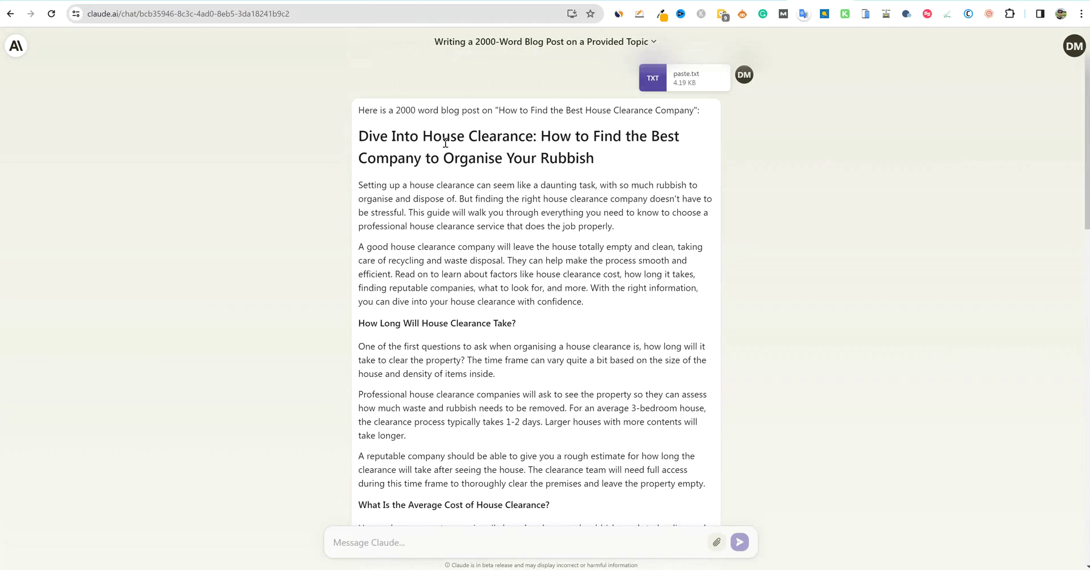
scroll(540, 457, down, 7)
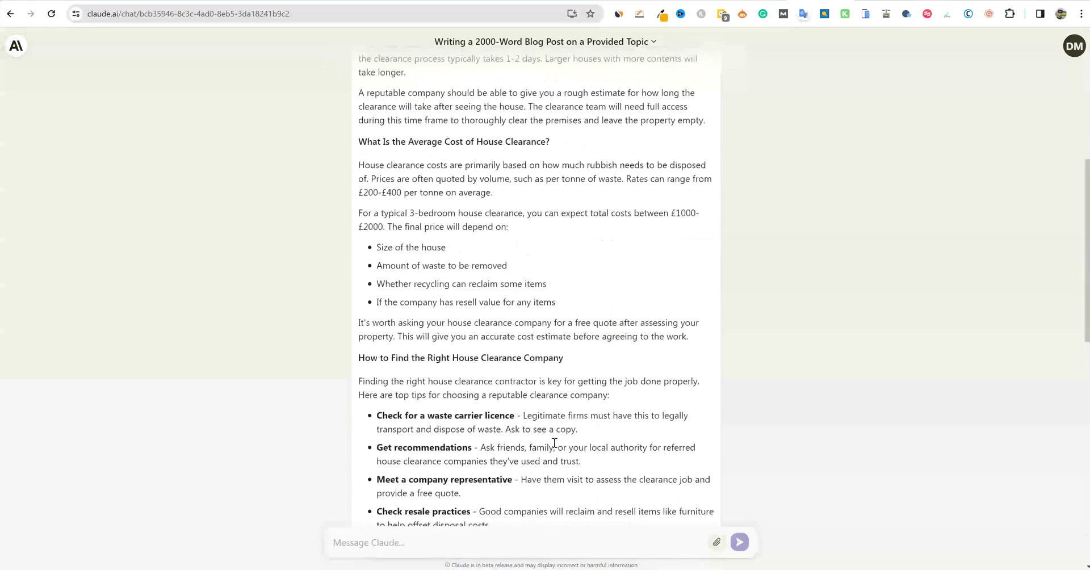
scroll(555, 446, up, 7)
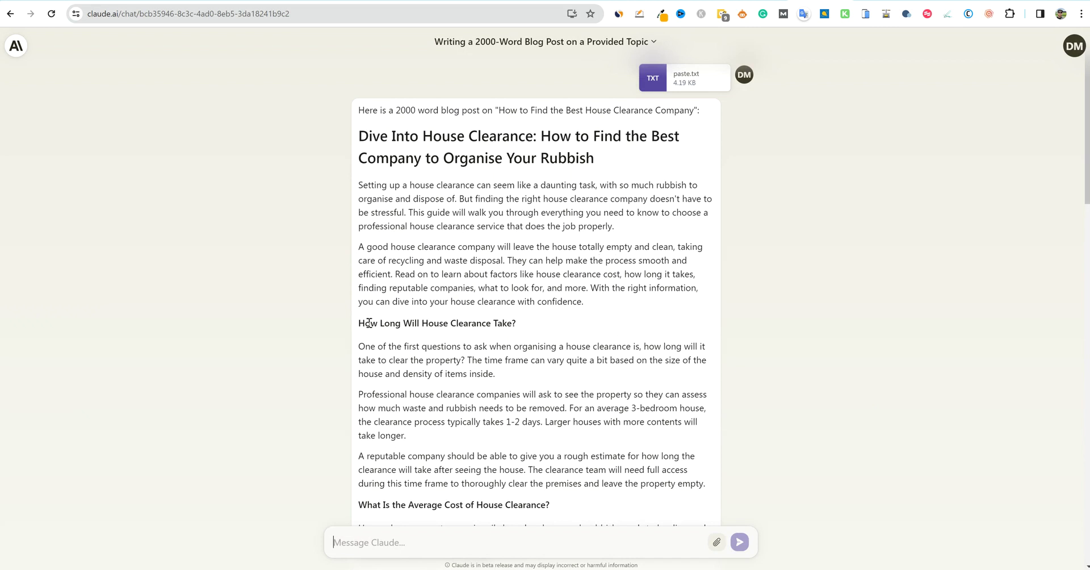
scroll(524, 330, down, 5)
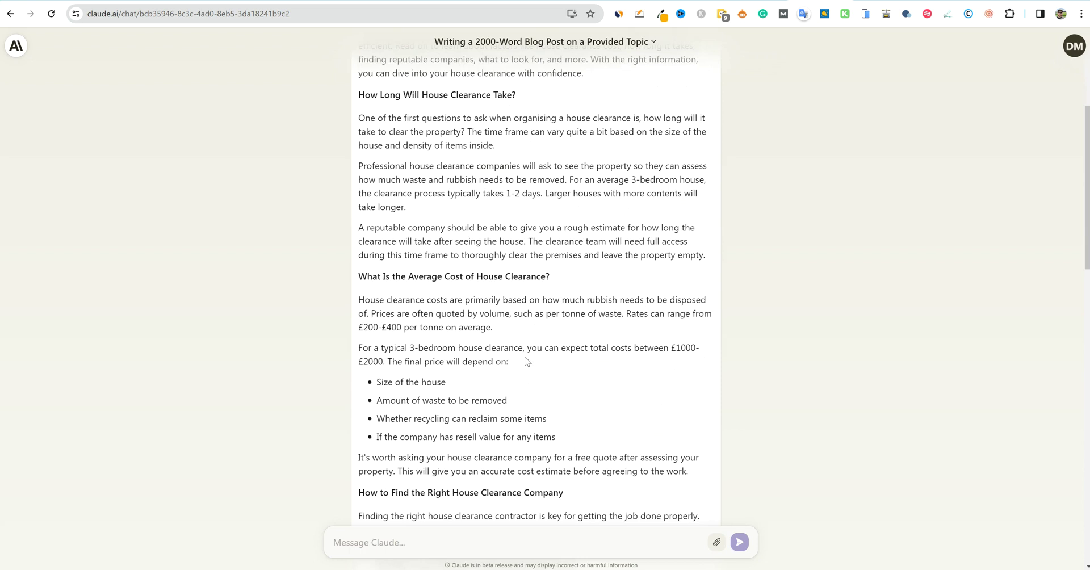
scroll(523, 224, down, 3)
scroll(548, 357, down, 10)
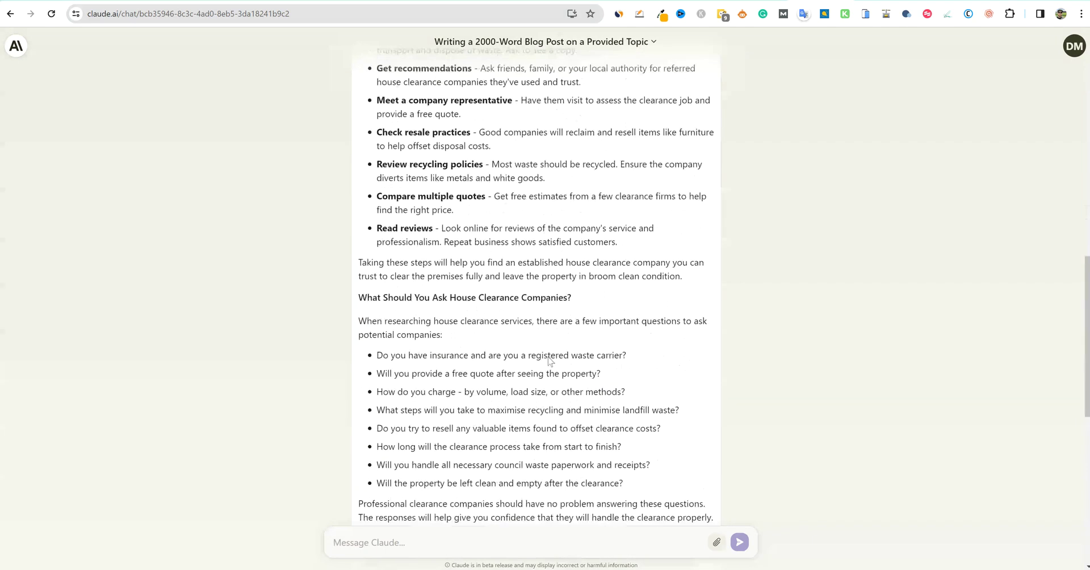
scroll(549, 357, down, 5)
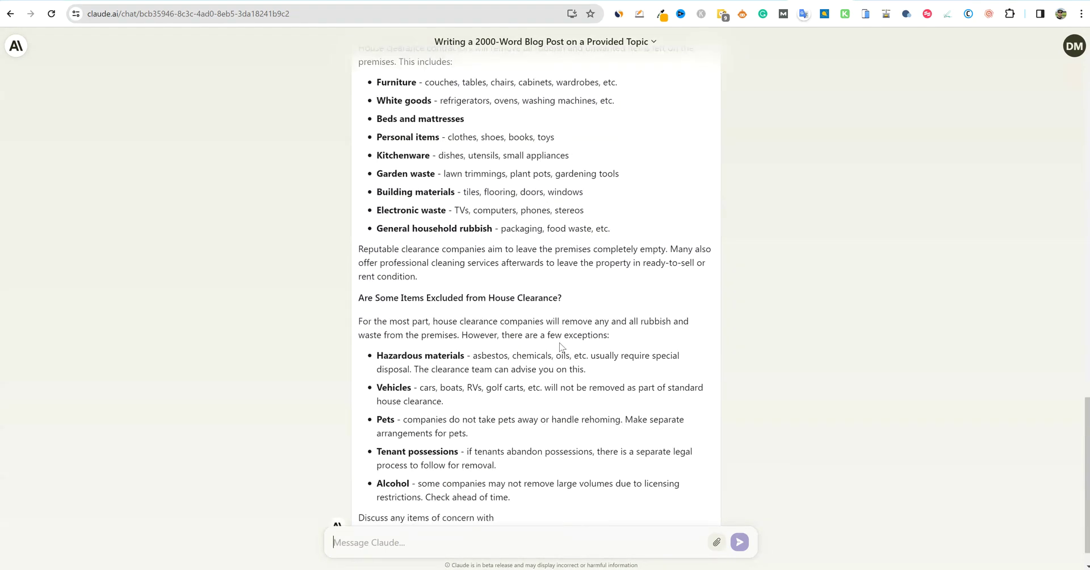
scroll(505, 308, up, 4)
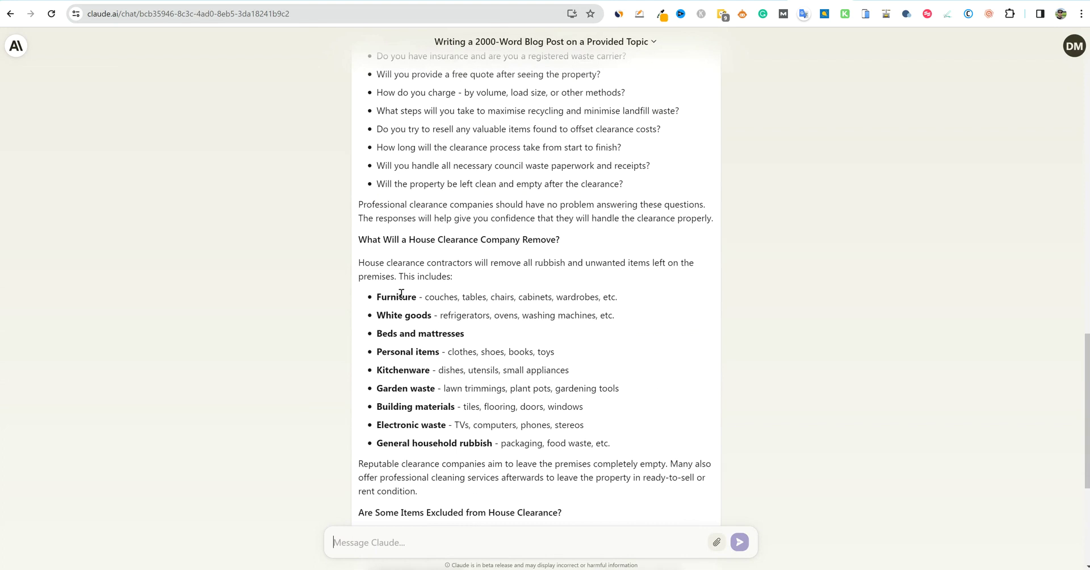
scroll(607, 436, down, 3)
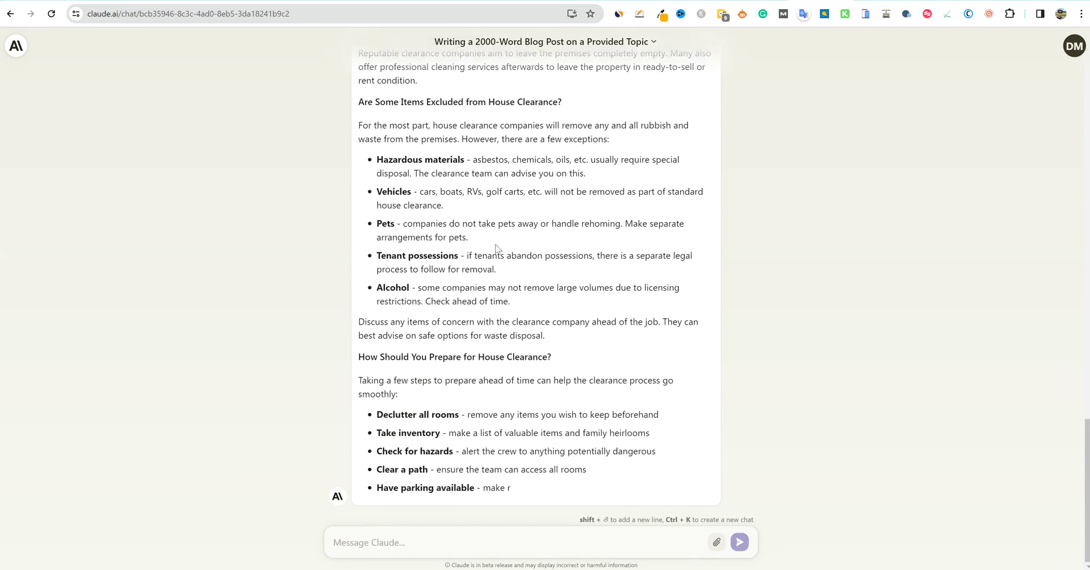
Copy the keyword "how to run a house clearance business" from SE Ranking's suggestions and return to its NeuronWriter query
key(ctrl+Tab)
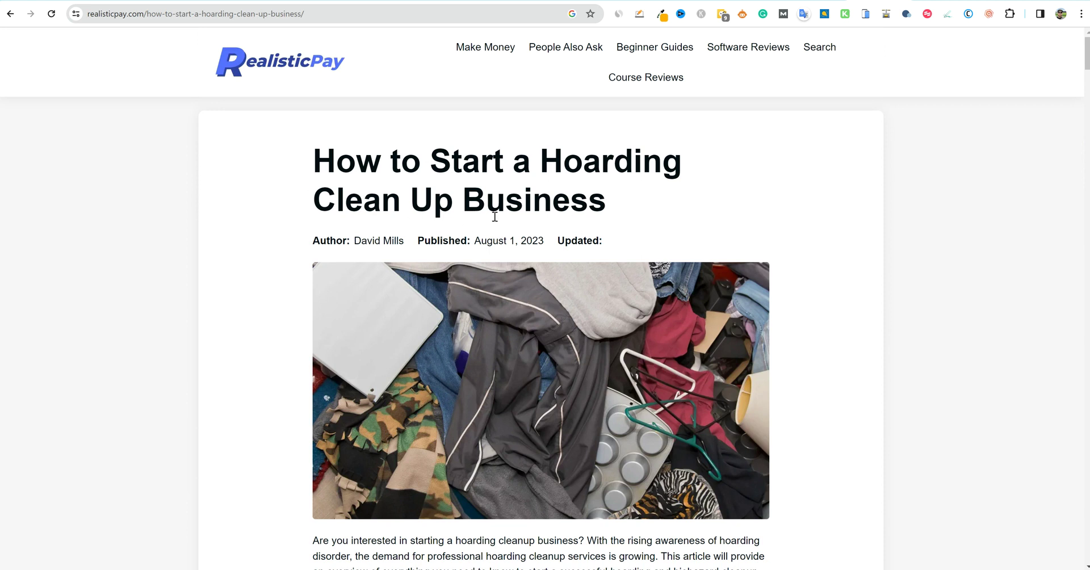
key(ctrl+Tab)
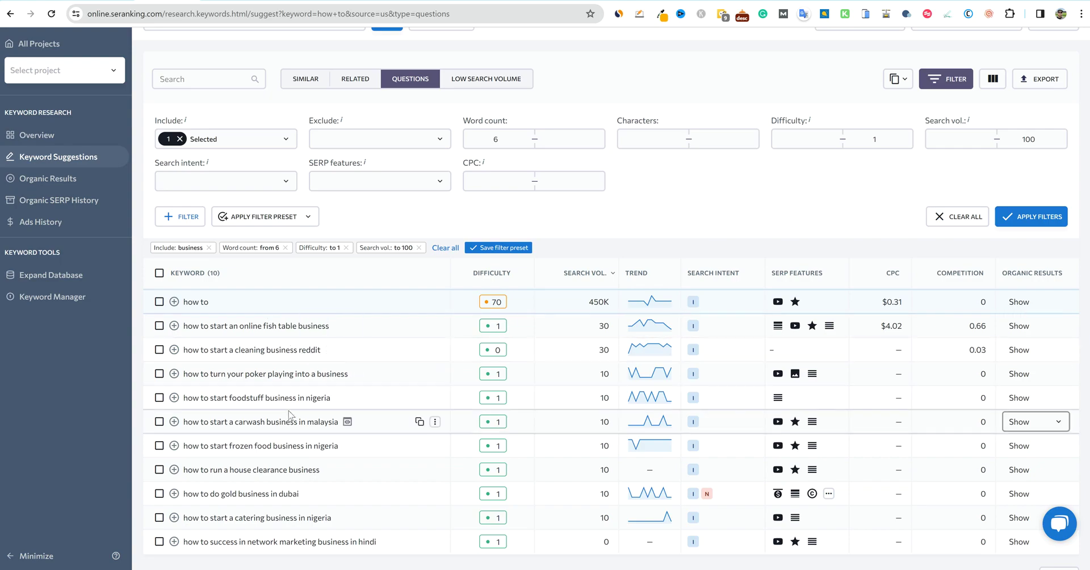
key(ctrl+c)
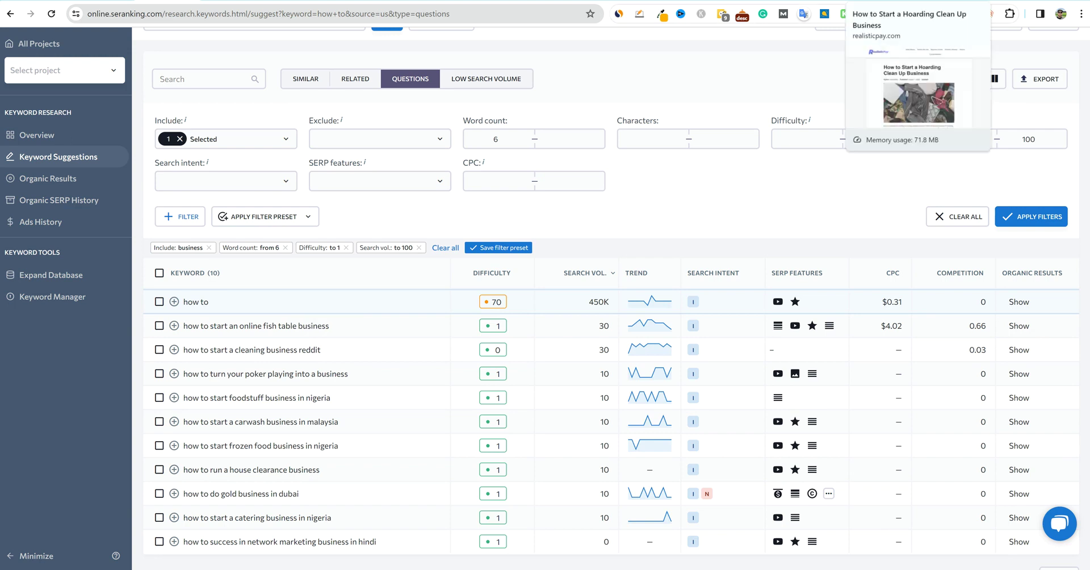
click(937, 2)
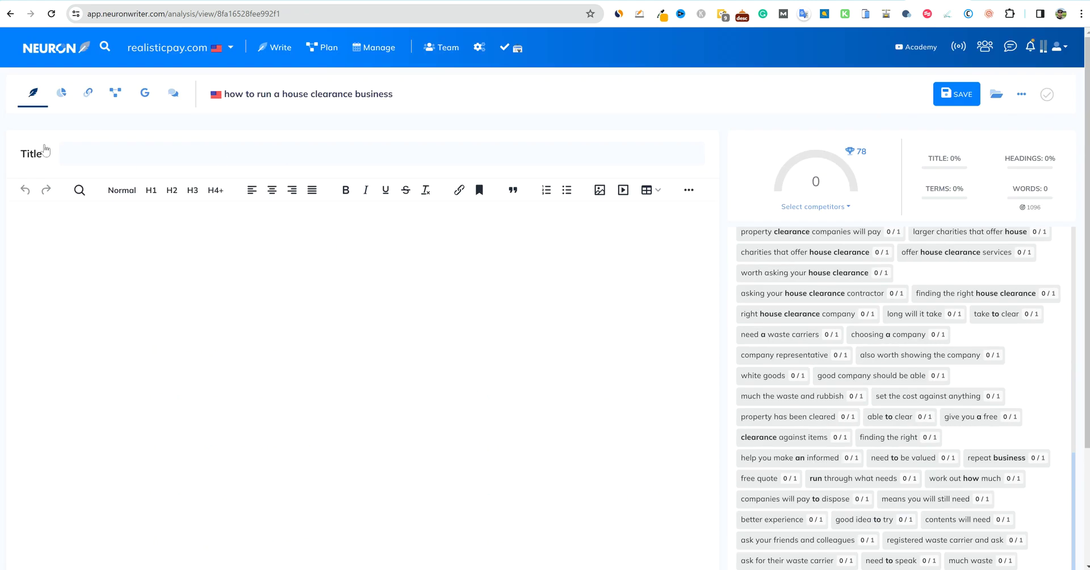
Set the article's meta title to "How to Run a House Clearance Business: Full Guide" in title case and save it
click(35, 159)
click(179, 156)
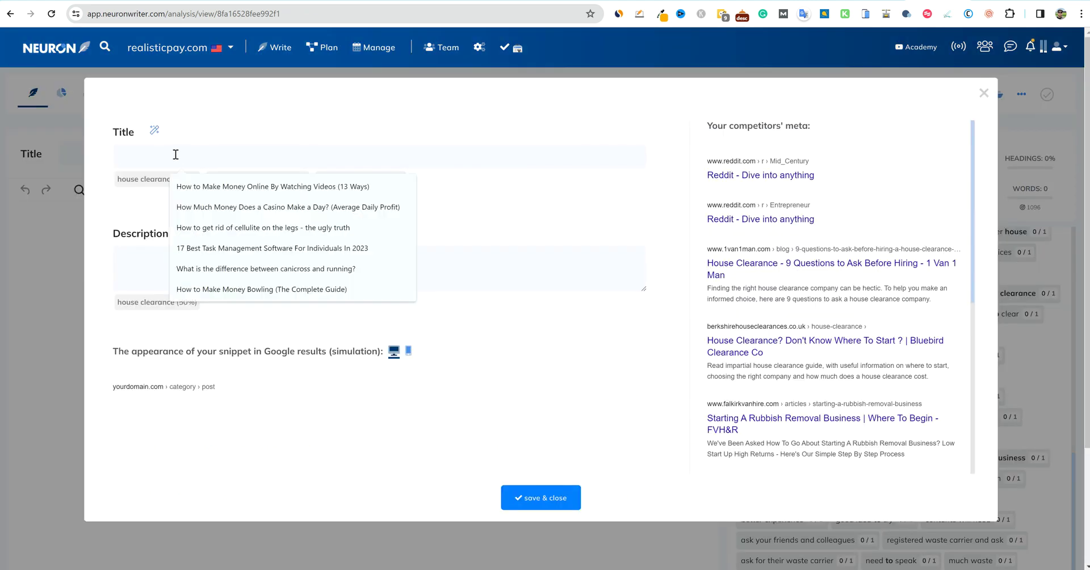
key(ctrl+v)
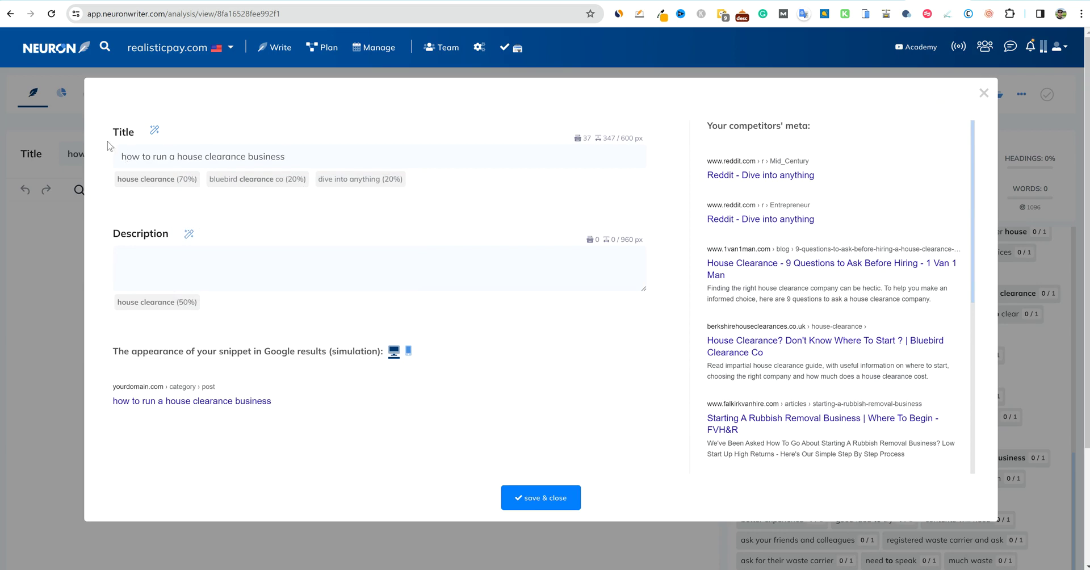
key(ctrl+a)
key(ctrl+v)
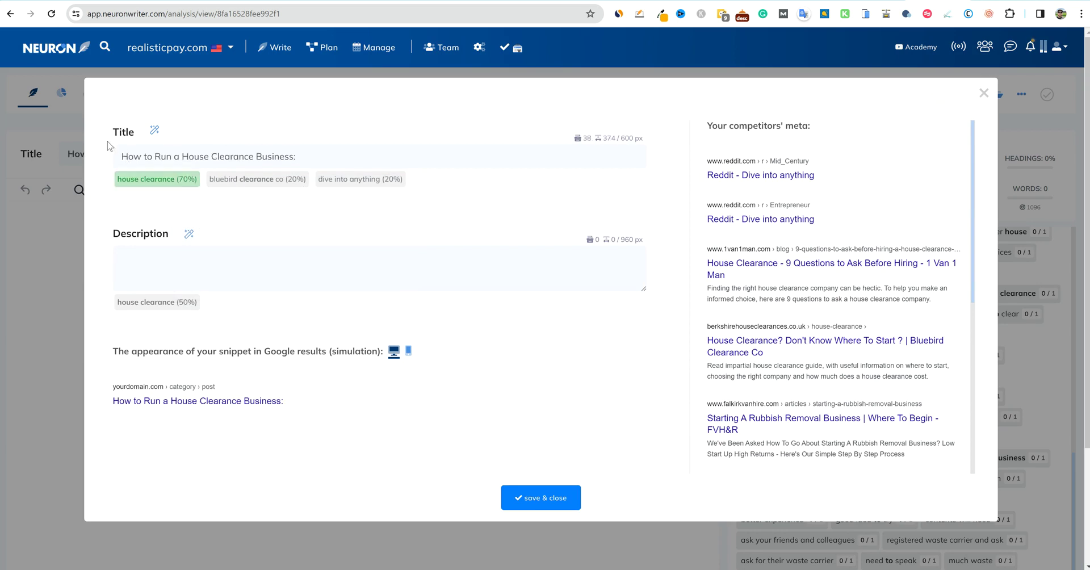
text(: Full Guide)
click(548, 501)
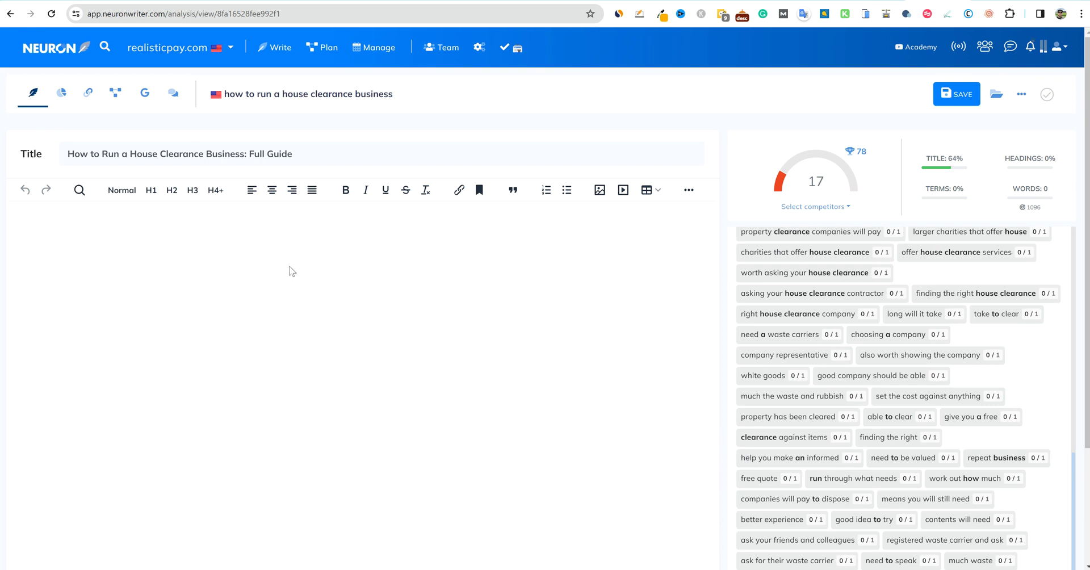
Copy the meta title into the empty article body as an H1 heading and start a new line below it
click(193, 161)
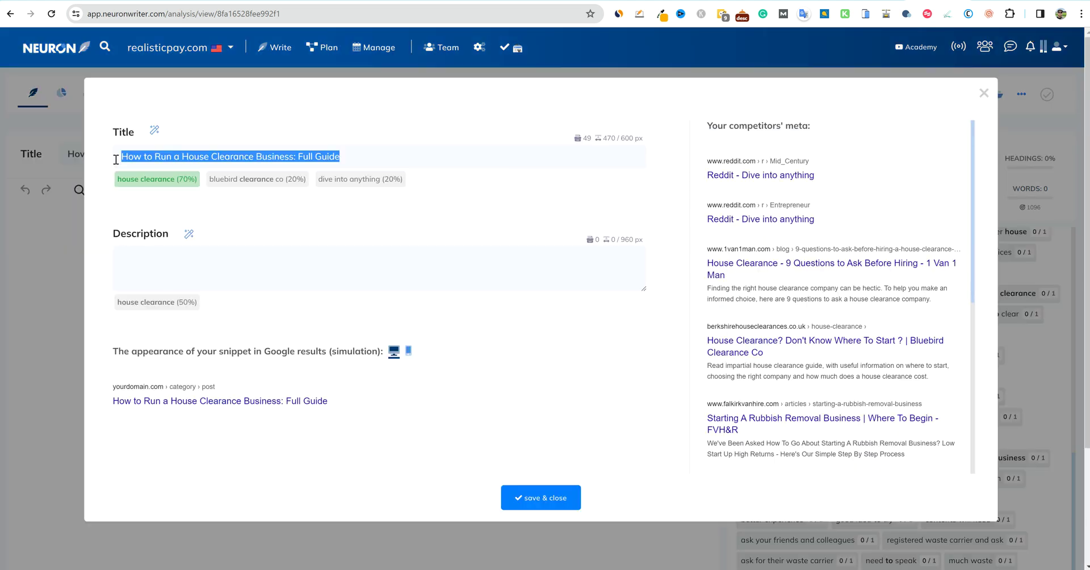
click(984, 93)
click(118, 226)
key(ctrl+v)
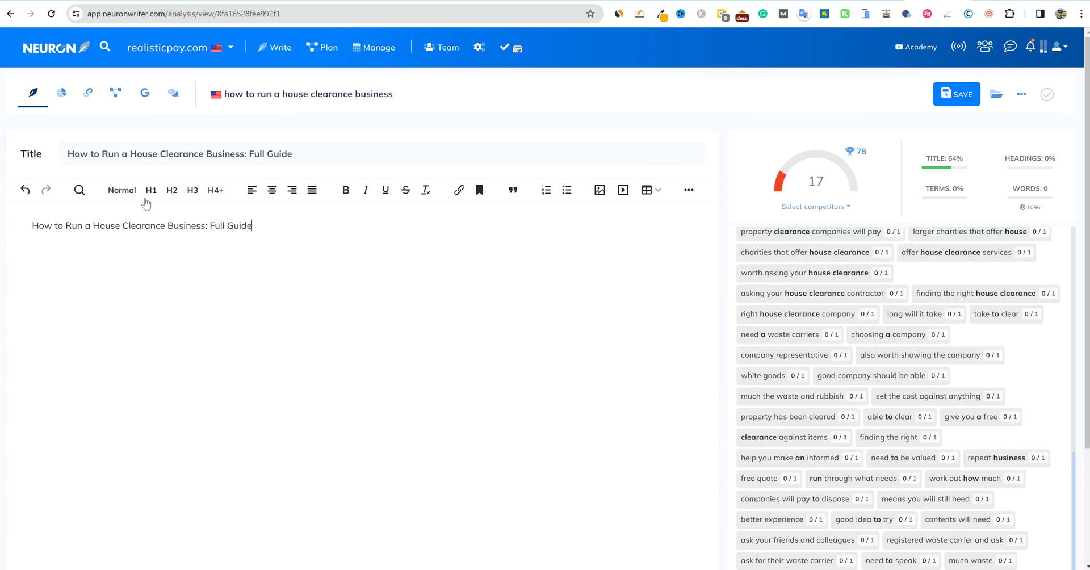
click(149, 190)
key(Return)
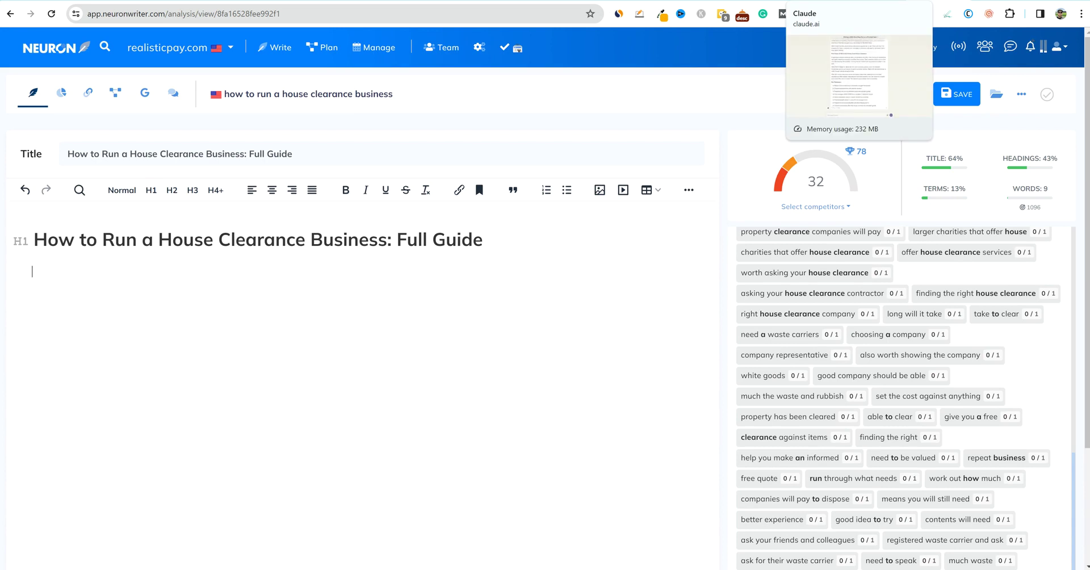
Switch to Claude and check the full generated post's word count with Word Counter Plus, from its title through the key takeaways
click(824, 1)
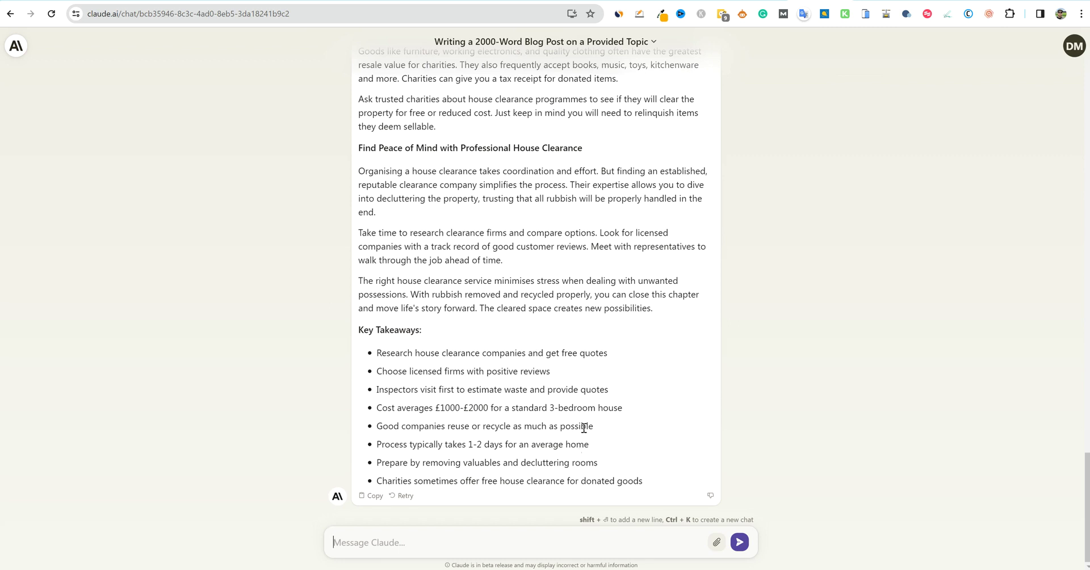
scroll(585, 427, up, 2)
drag(661, 427, 352, 398)
scroll(647, 511, down, 2)
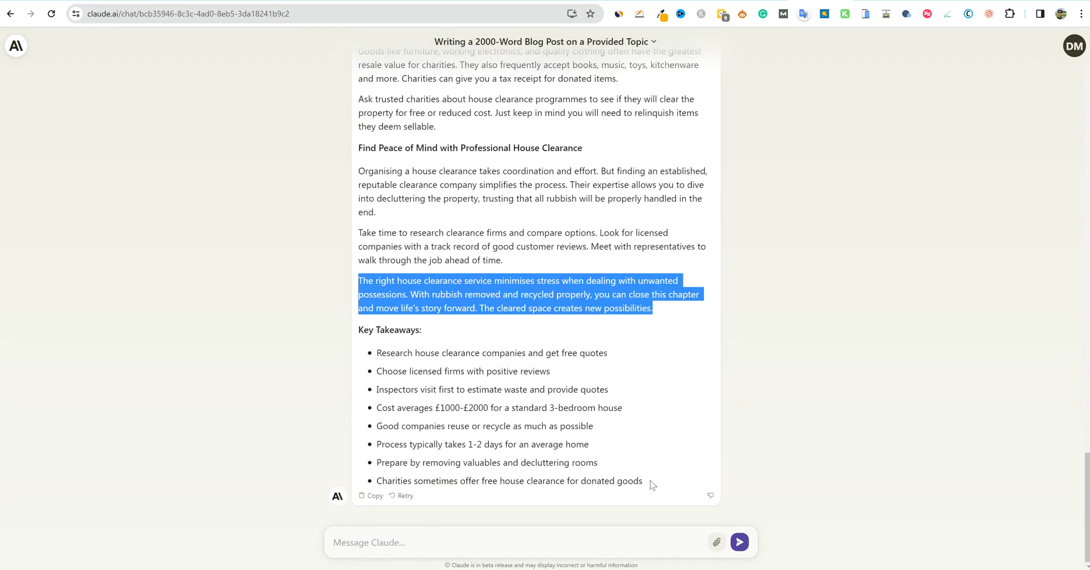
drag(650, 482, 356, 136)
right_click(391, 187)
click(458, 368)
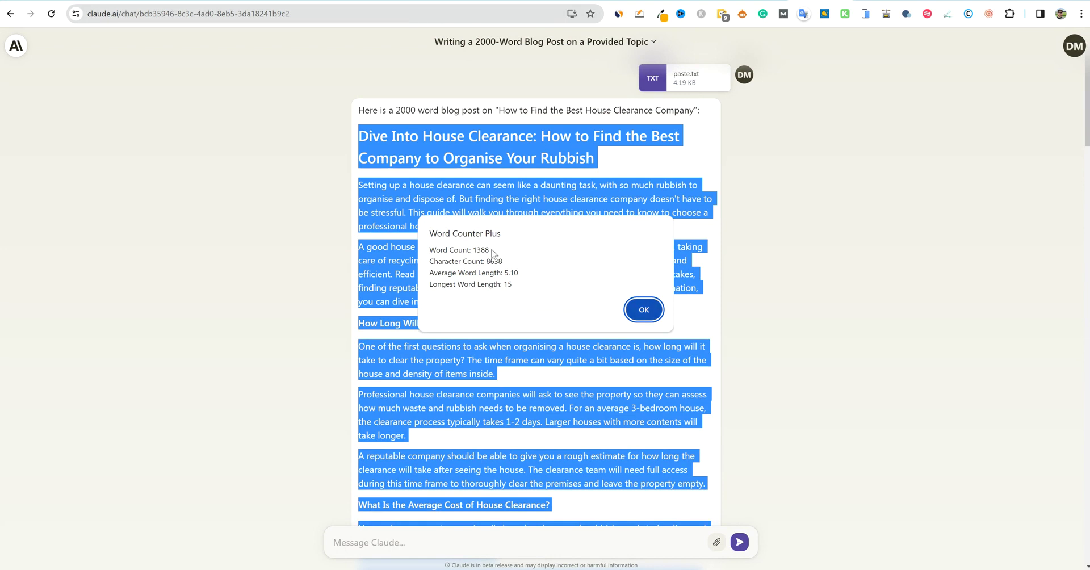
click(658, 309)
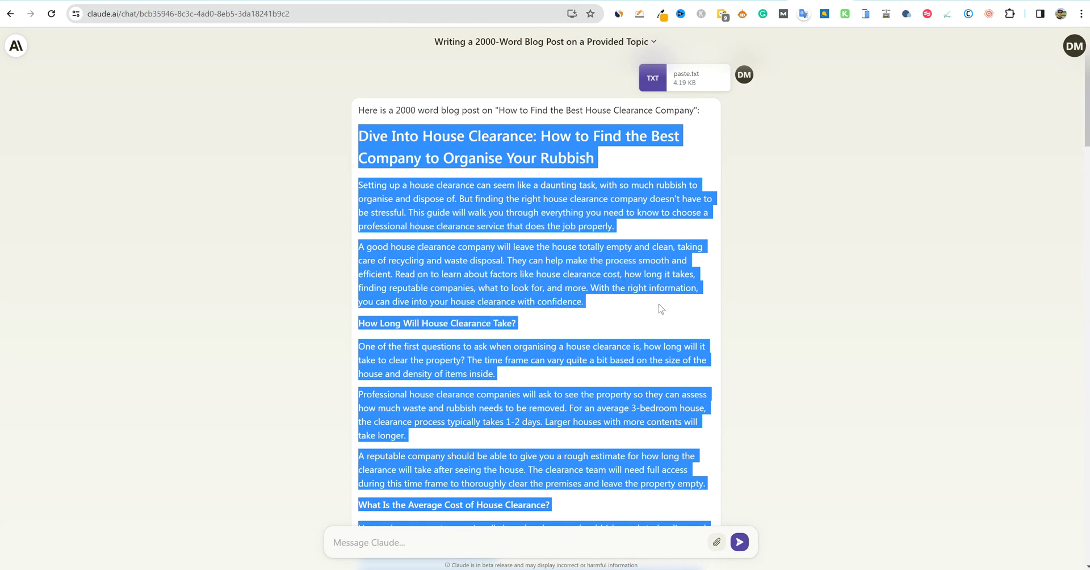
Copy Claude's post from the introduction through the closing paragraph, without title and key takeaways, and paste it below NeuronWriter's H1 heading
right_click(540, 205)
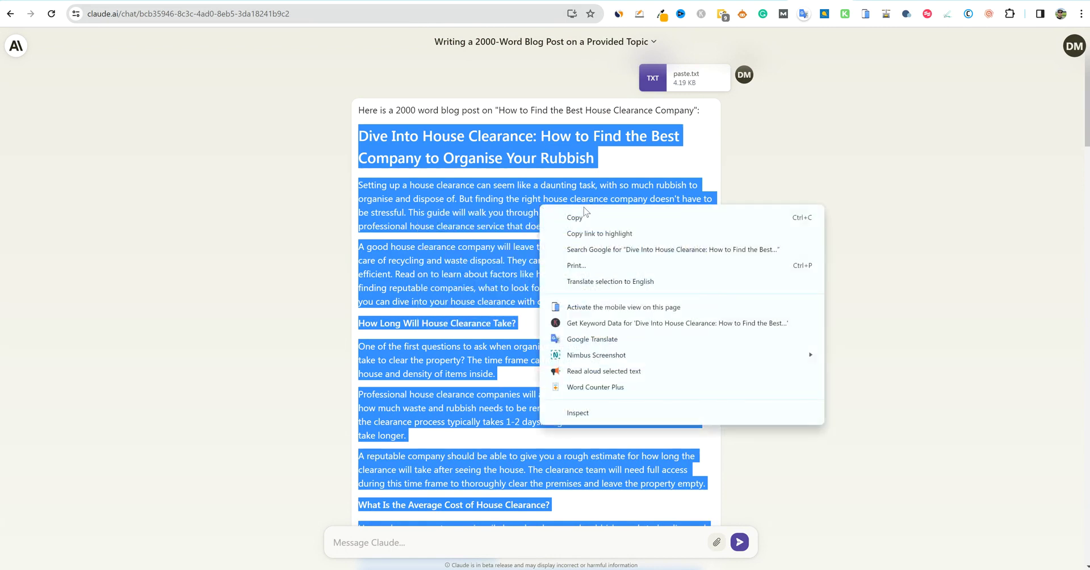
click(470, 223)
drag(359, 186, 664, 309)
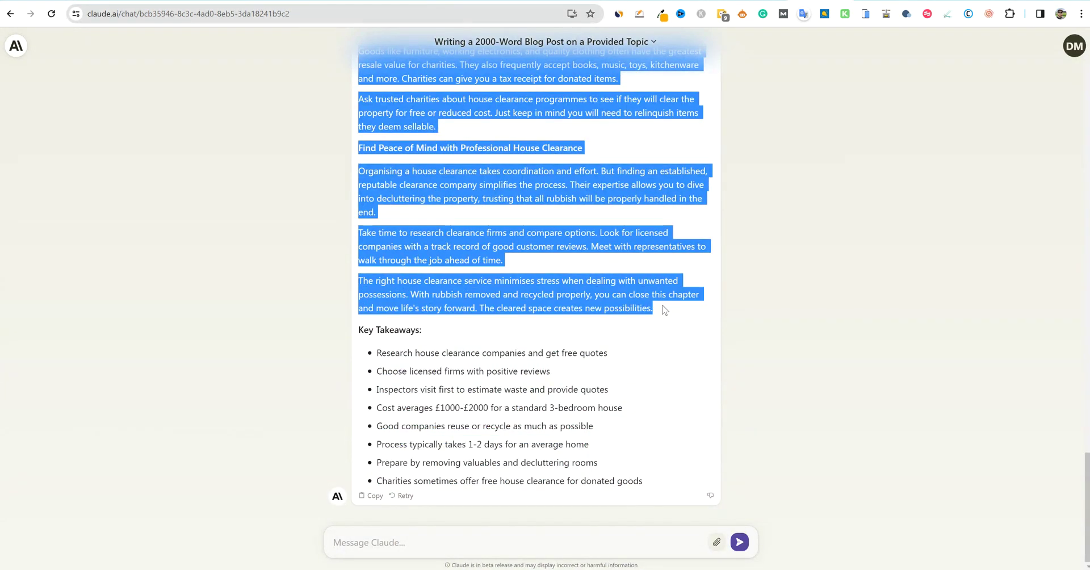
key(ctrl+Tab)
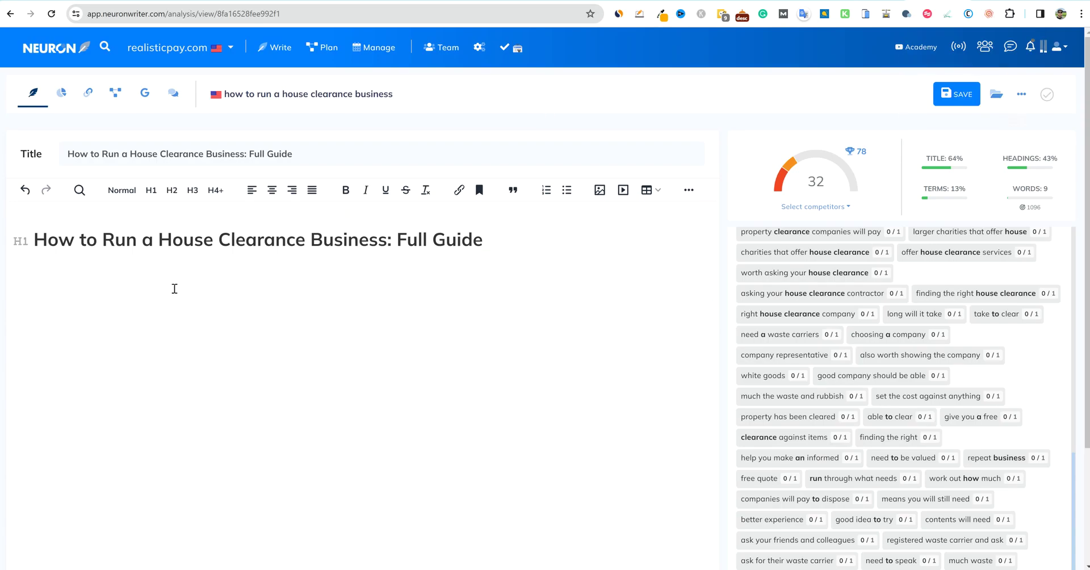
click(170, 281)
key(ctrl+v)
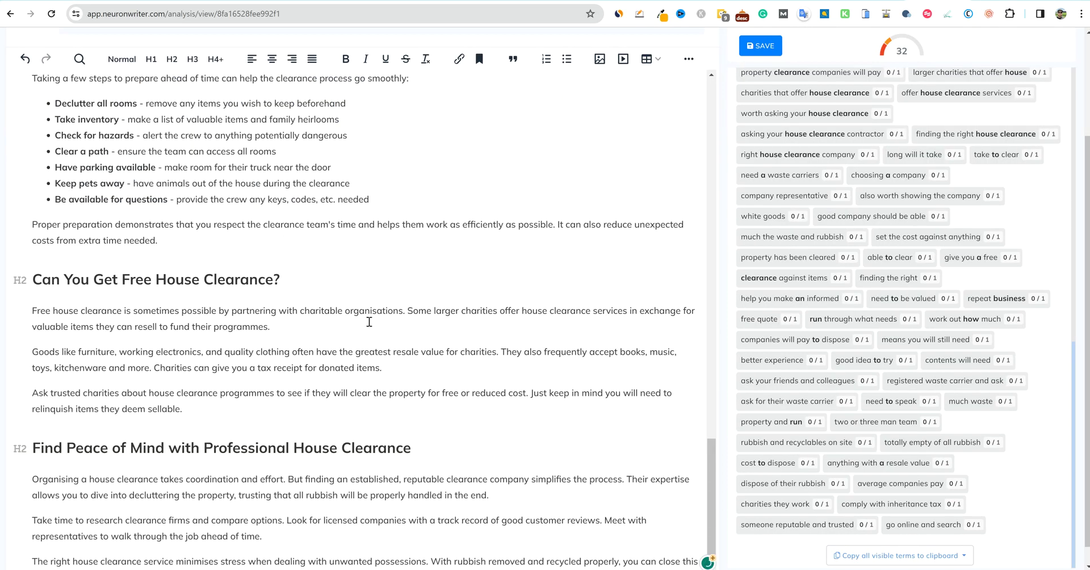
Copy the Key Takeaways section from Claude and insert it in the NeuronWriter article between the introduction and "How Long Will House Clearance Take?"
scroll(232, 297, up, 1)
drag(712, 480, 712, 133)
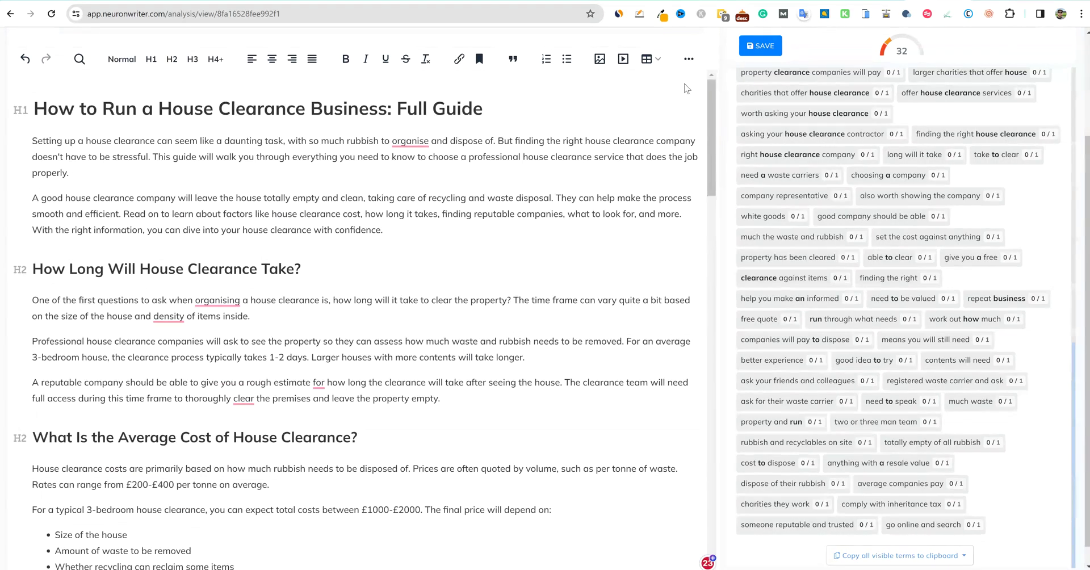
scroll(470, 209, up, 3)
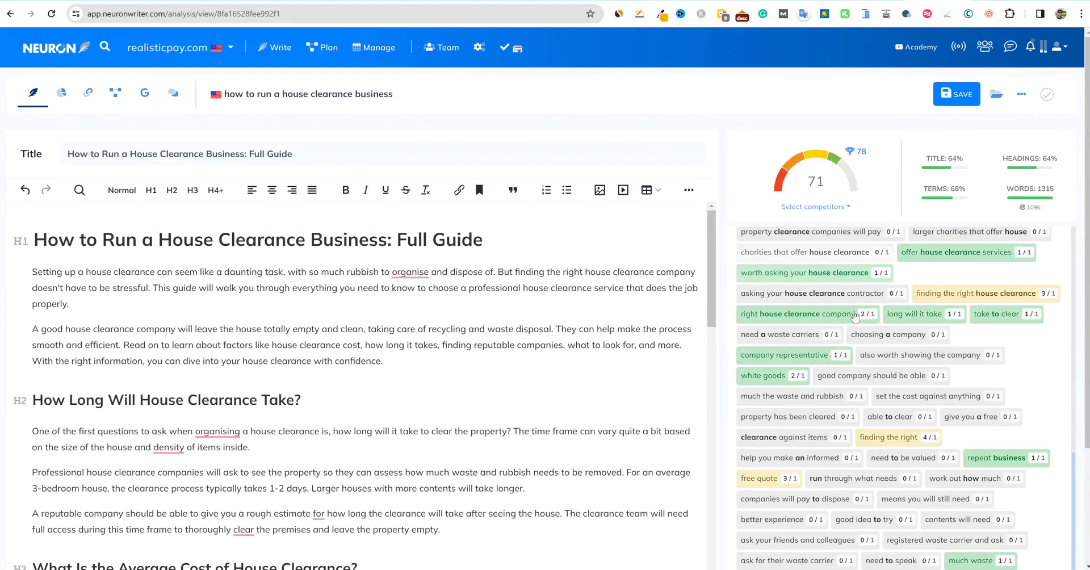
scroll(862, 385, down, 3)
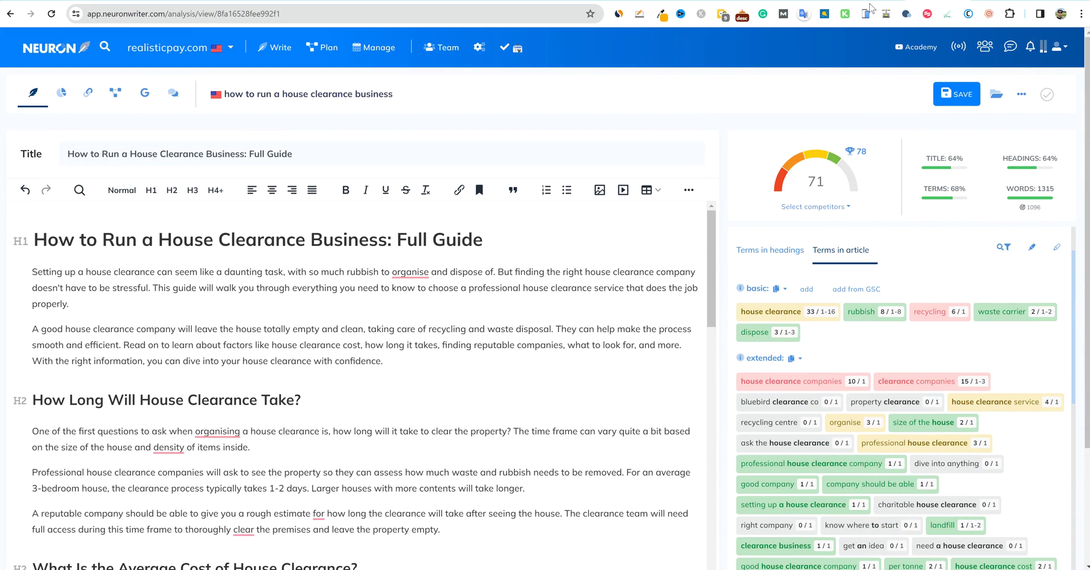
click(414, 363)
key(Return)
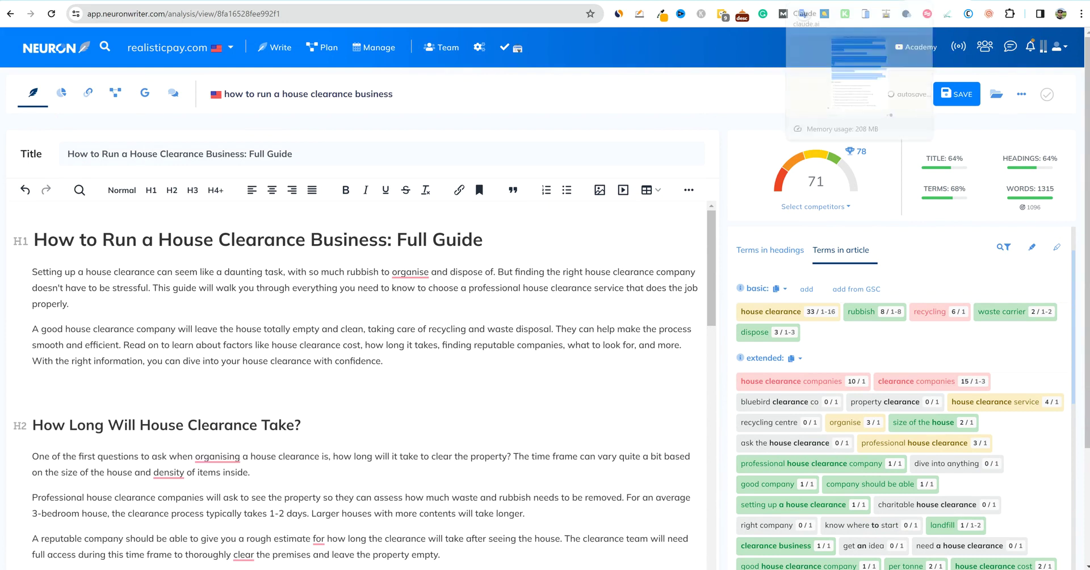
key(alt+Tab)
drag(360, 332, 687, 479)
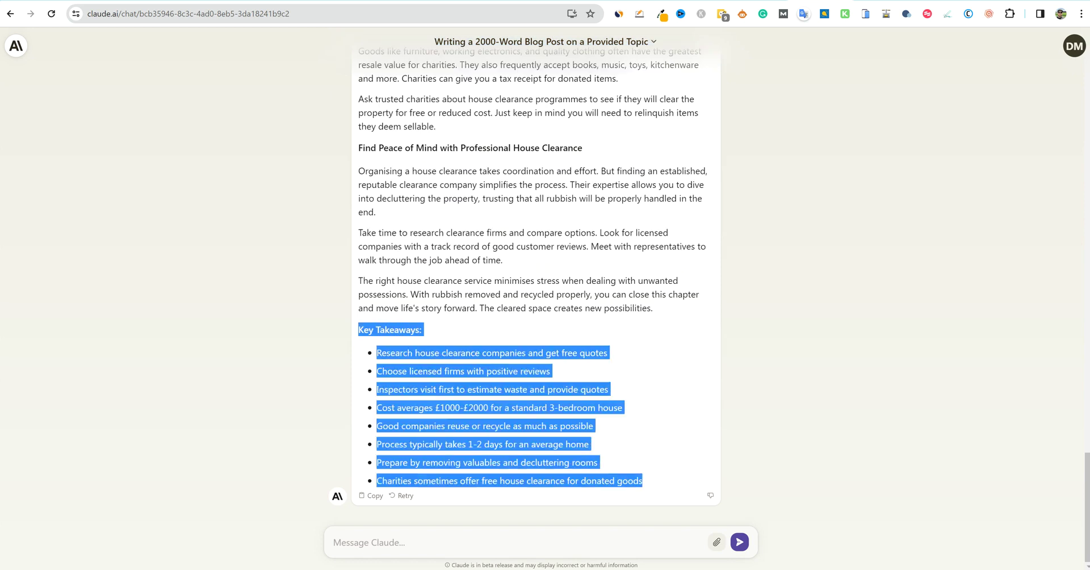
key(alt+Tab)
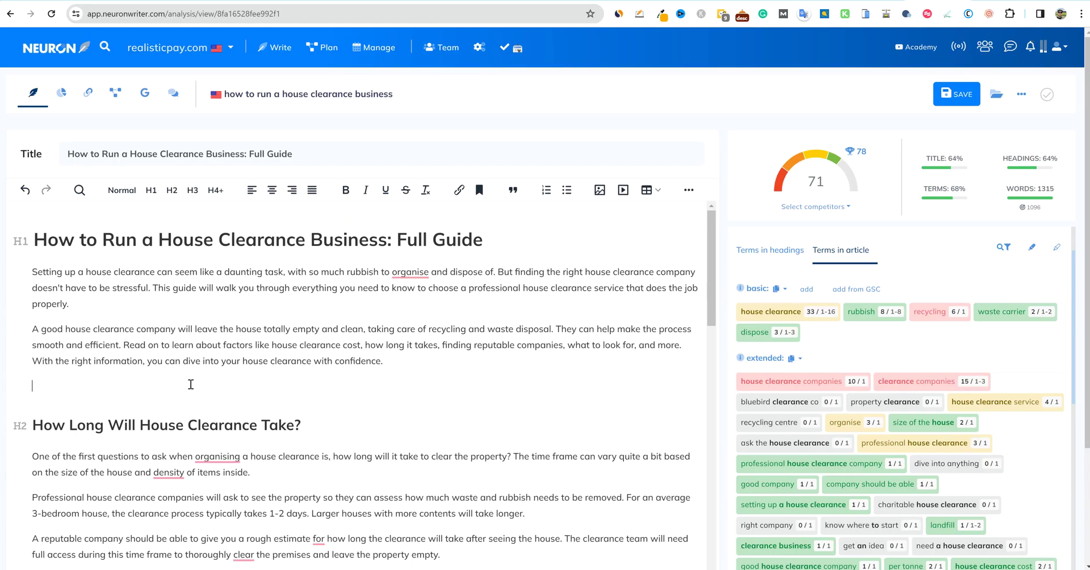
click(187, 384)
key(ctrl+v)
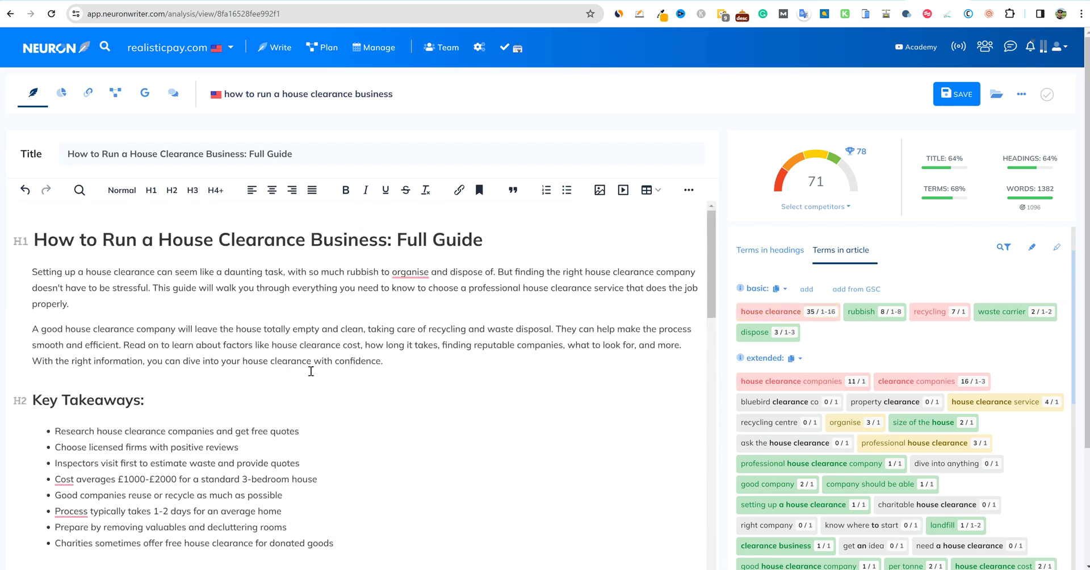
Look through the pasted article down to its closing section and examine the basic and extended NLP terms used in it
scroll(257, 428, down, 3)
scroll(359, 423, down, 7)
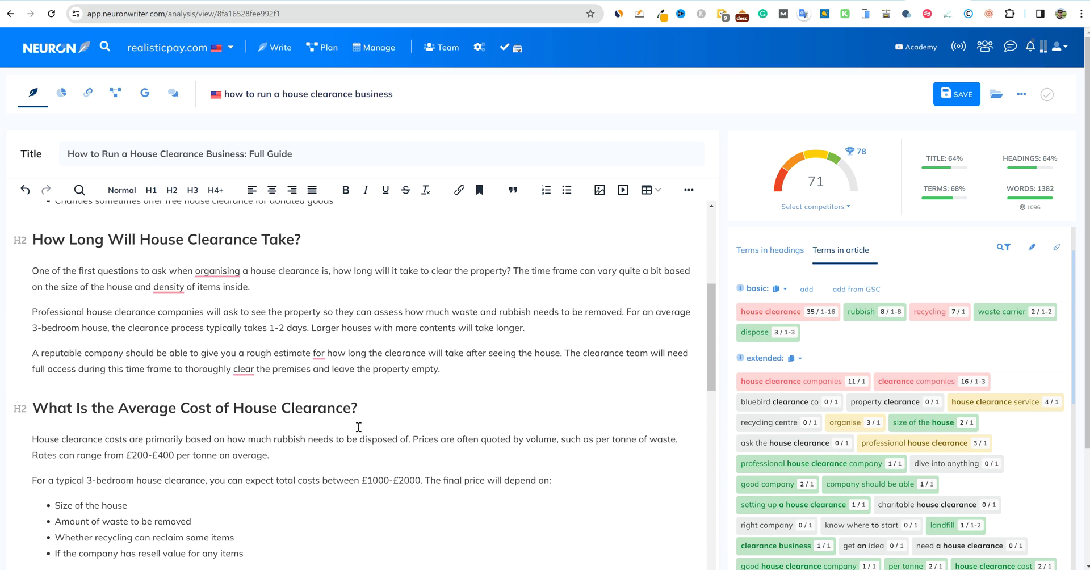
scroll(714, 352, down, 15)
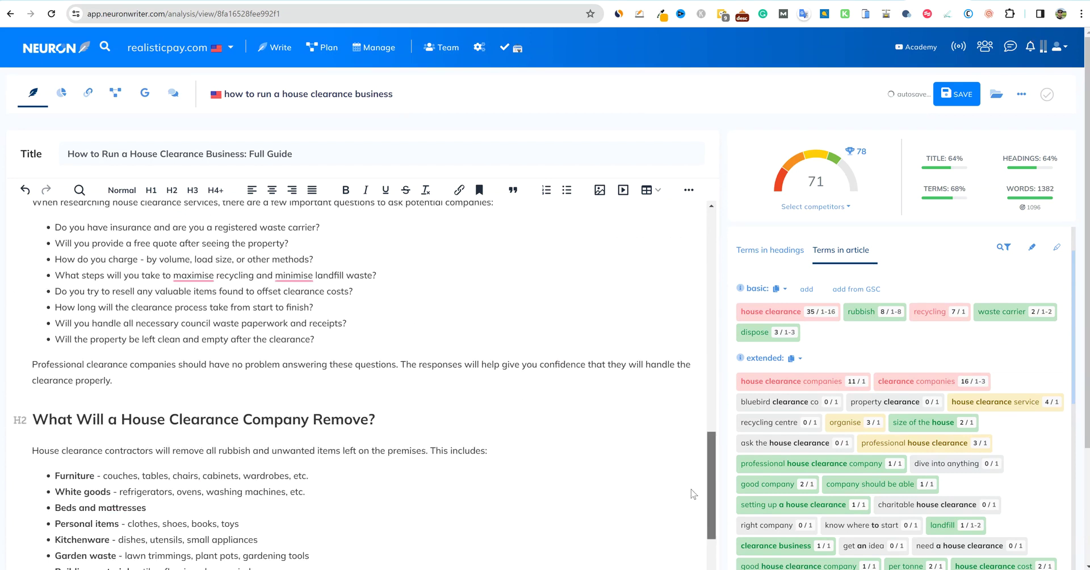
scroll(622, 457, down, 3)
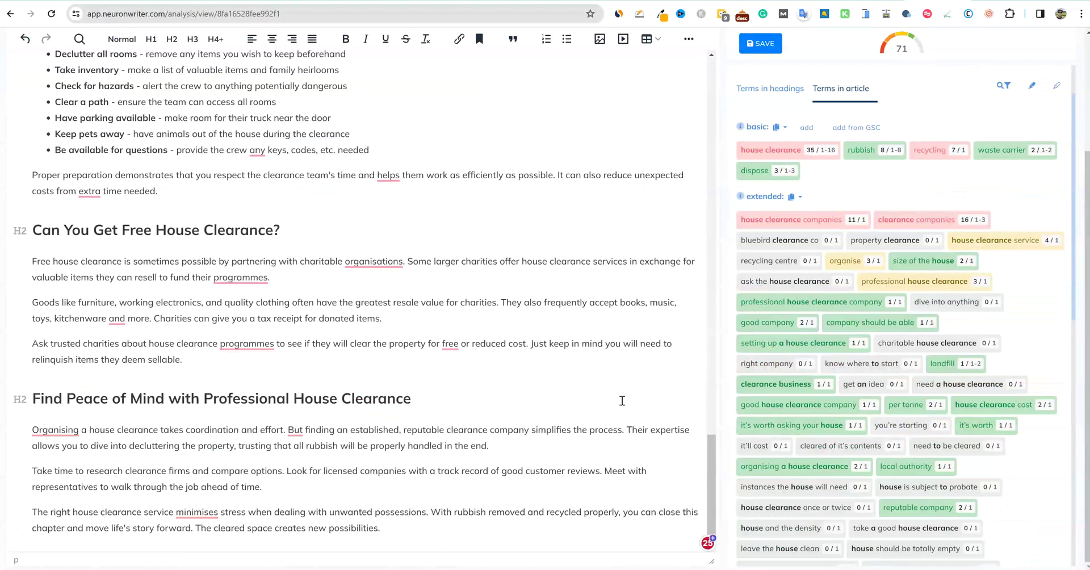
scroll(625, 398, up, 2)
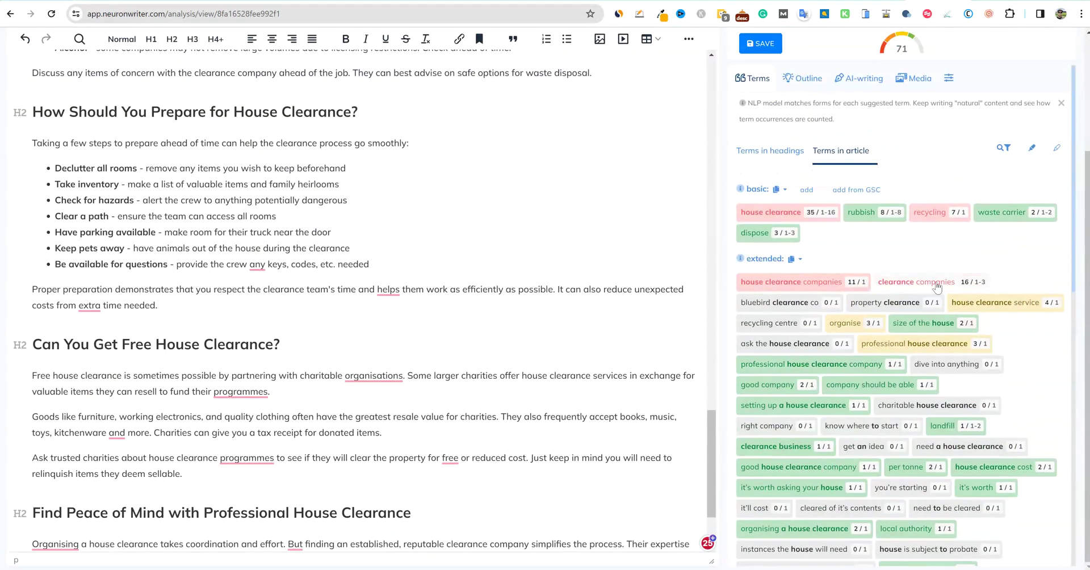
scroll(894, 392, down, 10)
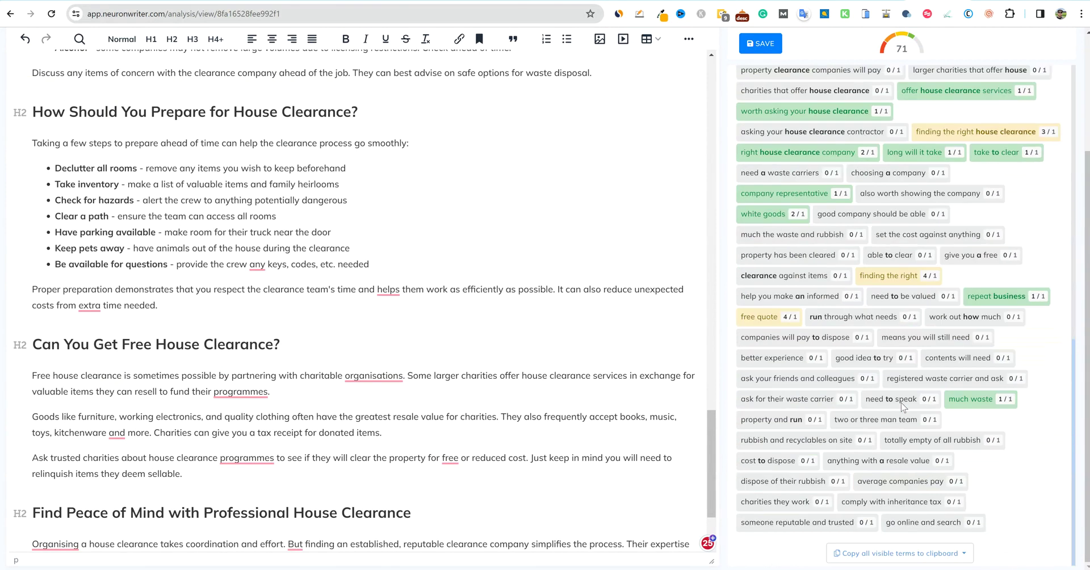
scroll(903, 406, up, 10)
scroll(1068, 228, down, 5)
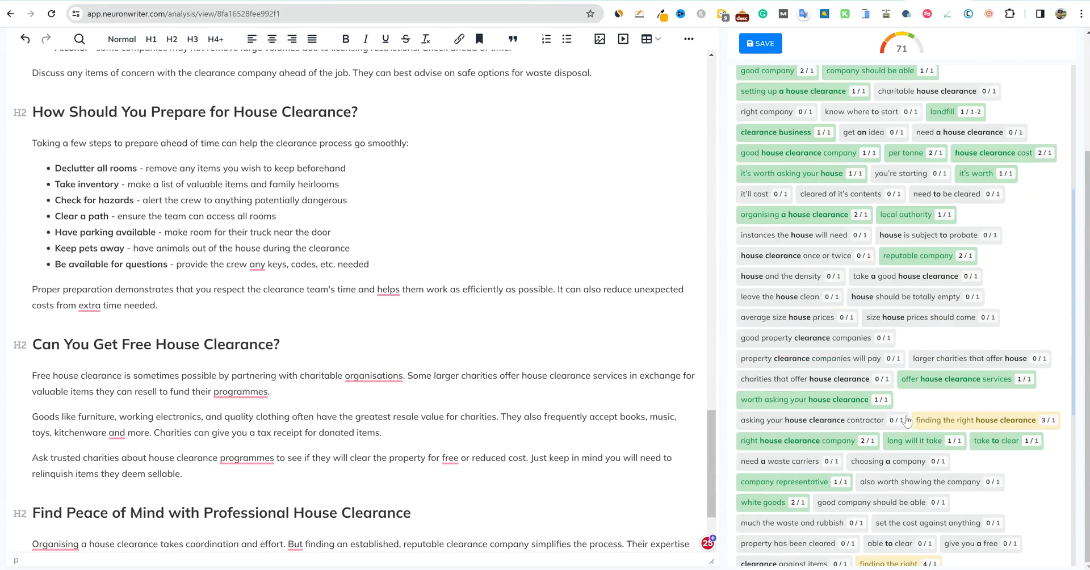
scroll(1079, 143, up, 5)
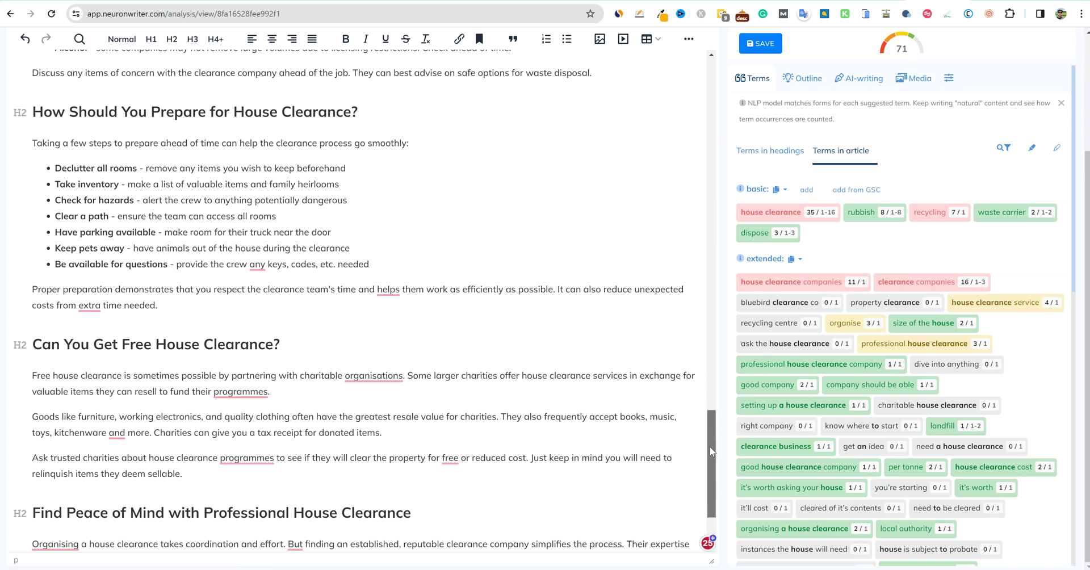
scroll(712, 477, down, 2)
scroll(717, 446, up, 20)
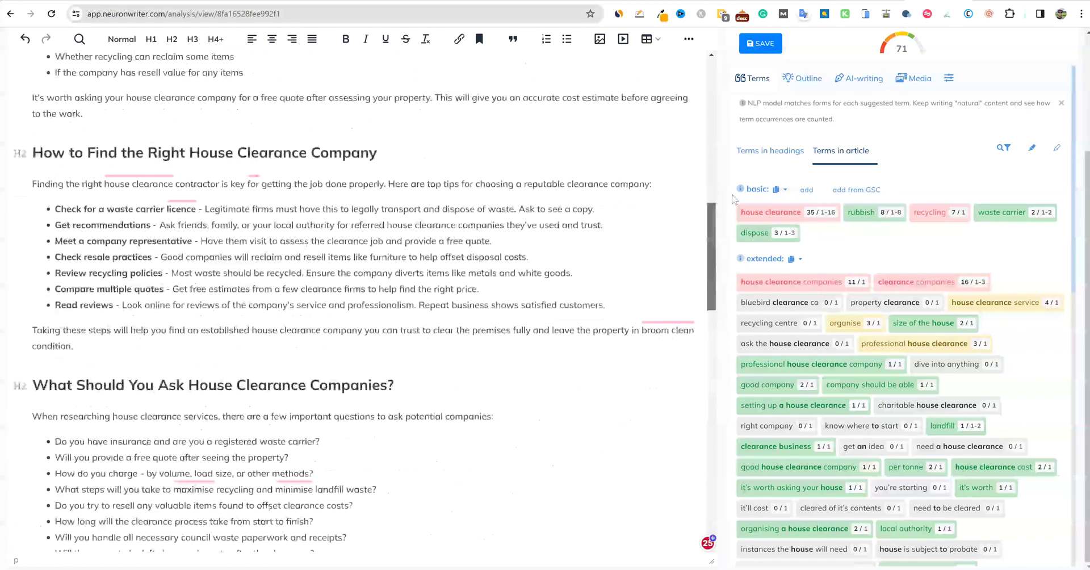
scroll(717, 465, down, 19)
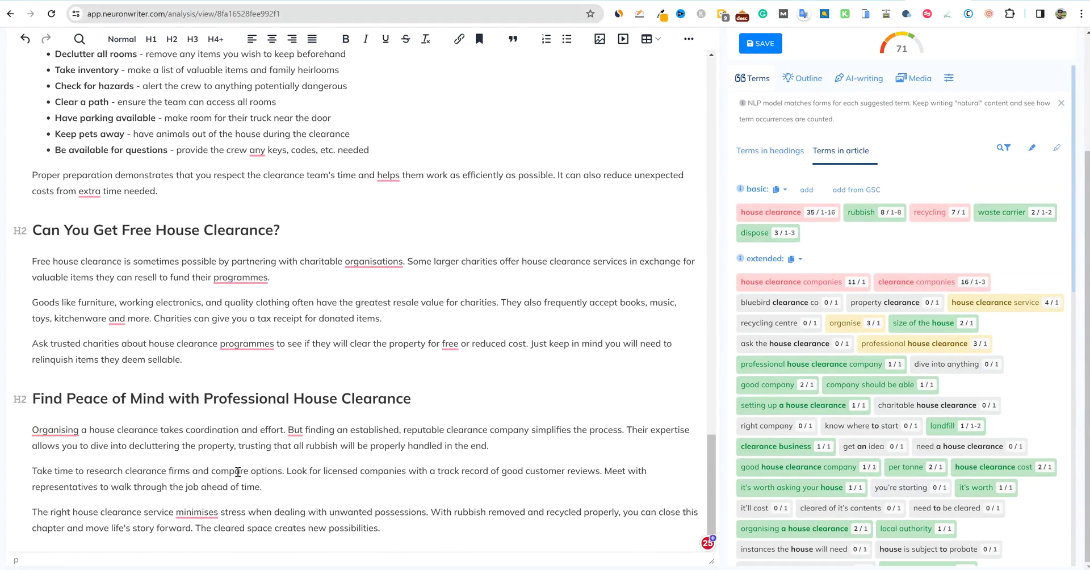
Add an empty line above the "Find Peace of Mind with Professional House Clearance" heading and generate an FAQ with unused terms there, in neutral tone
drag(94, 401, 373, 401)
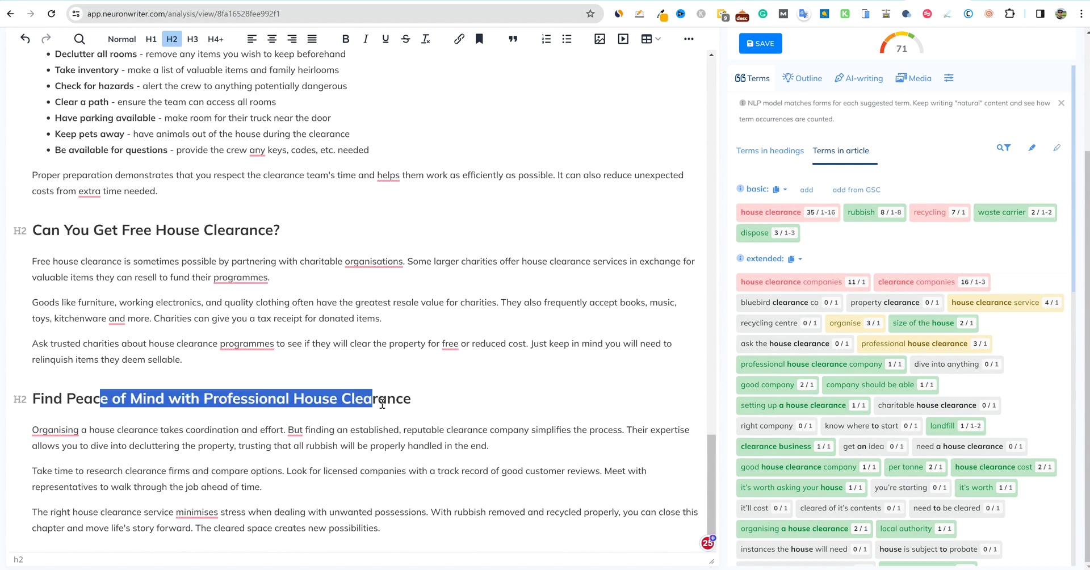
click(199, 365)
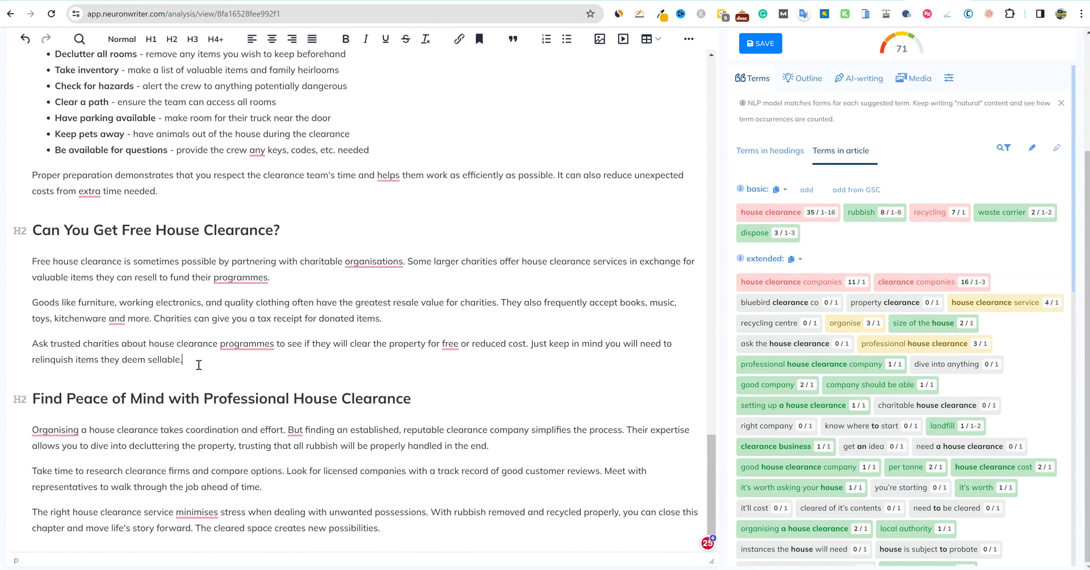
key(Return)
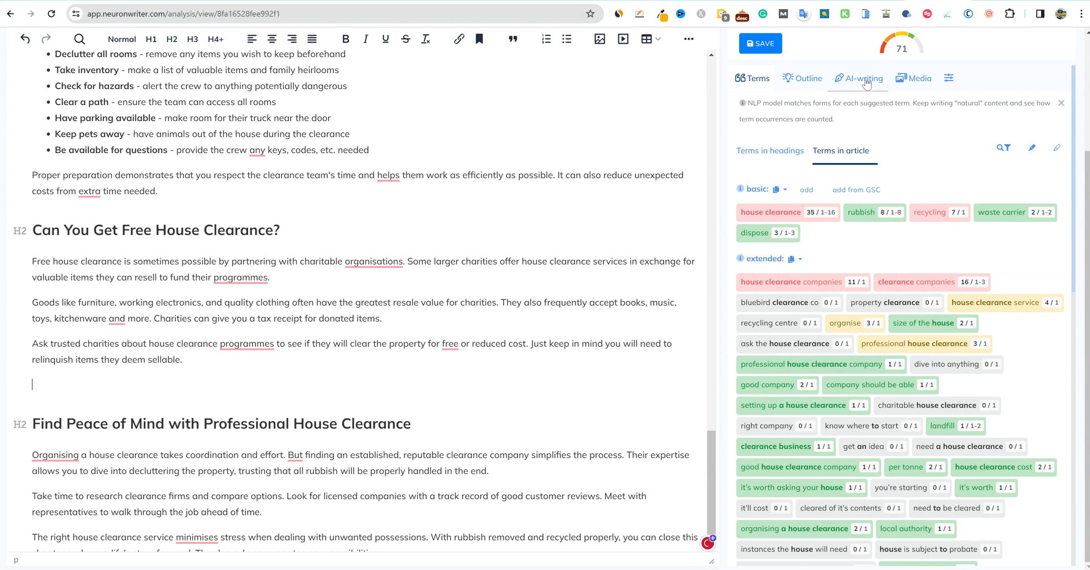
click(861, 79)
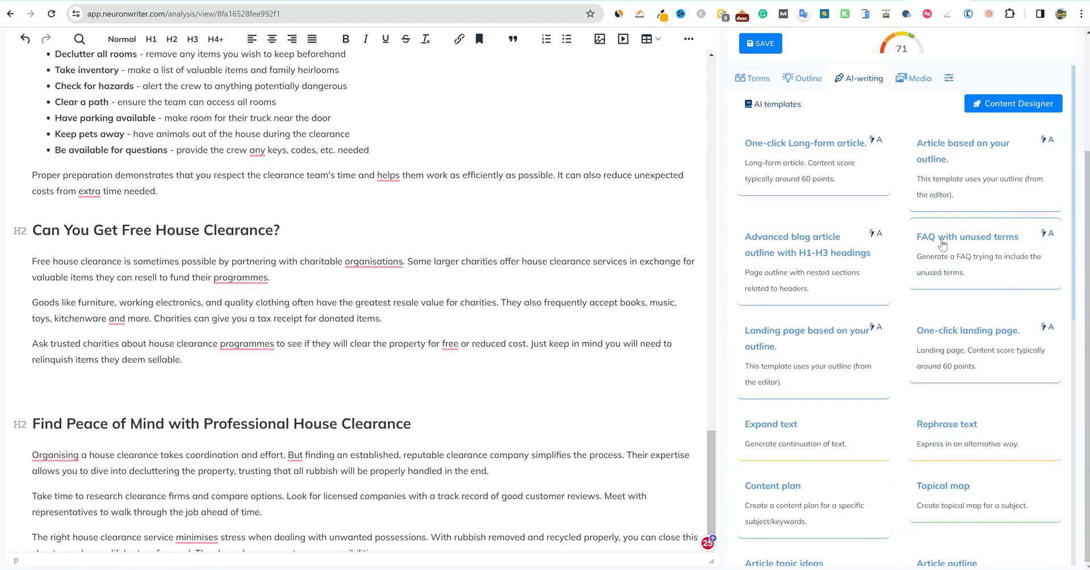
click(974, 244)
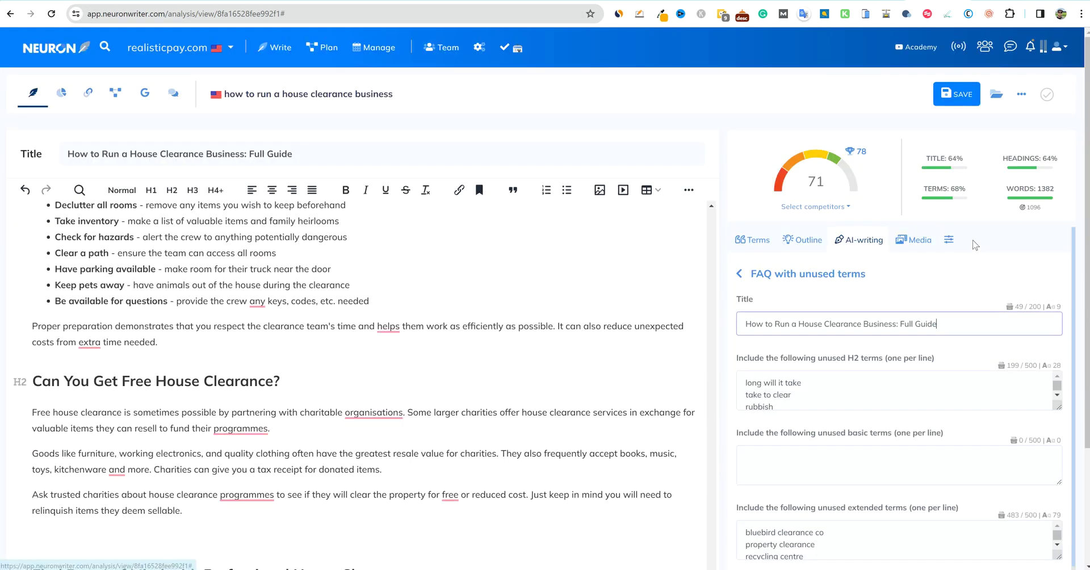
scroll(997, 410, down, 2)
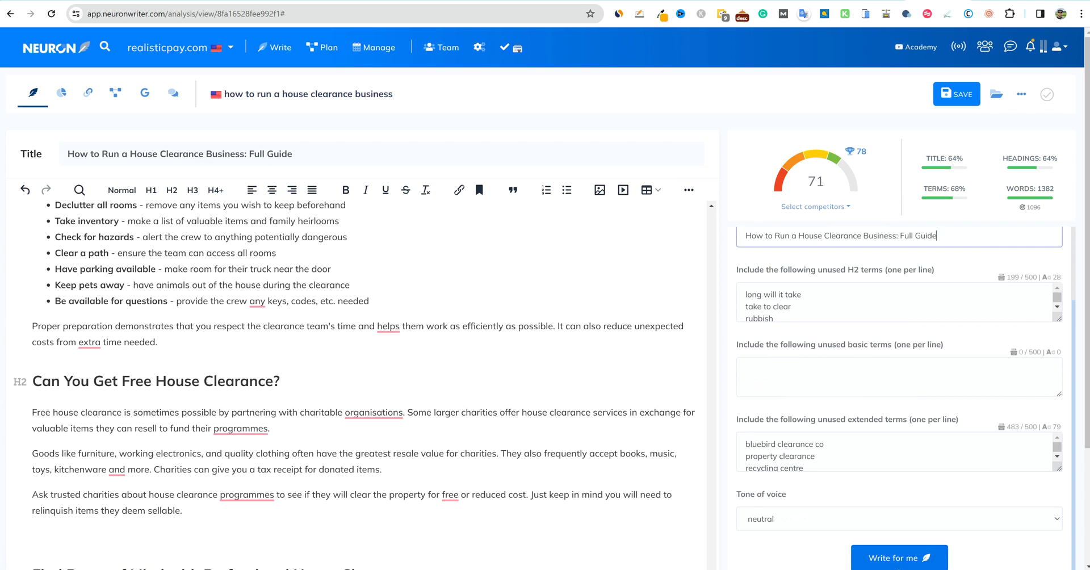
click(897, 558)
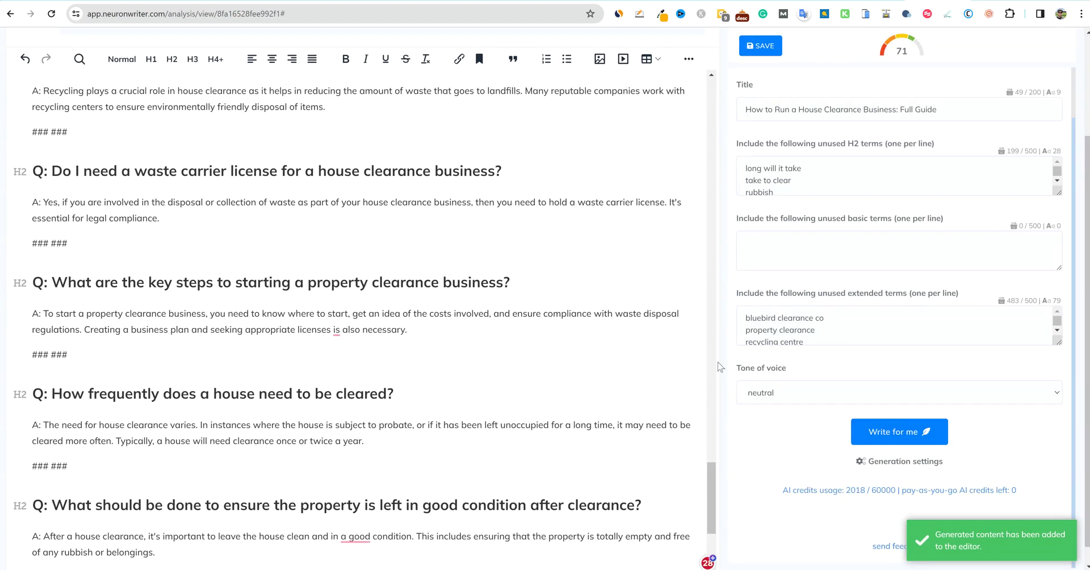
Delete the ### separators below the FAQ's last four answers, from the waste carrier license question to the property condition question
drag(709, 482, 704, 521)
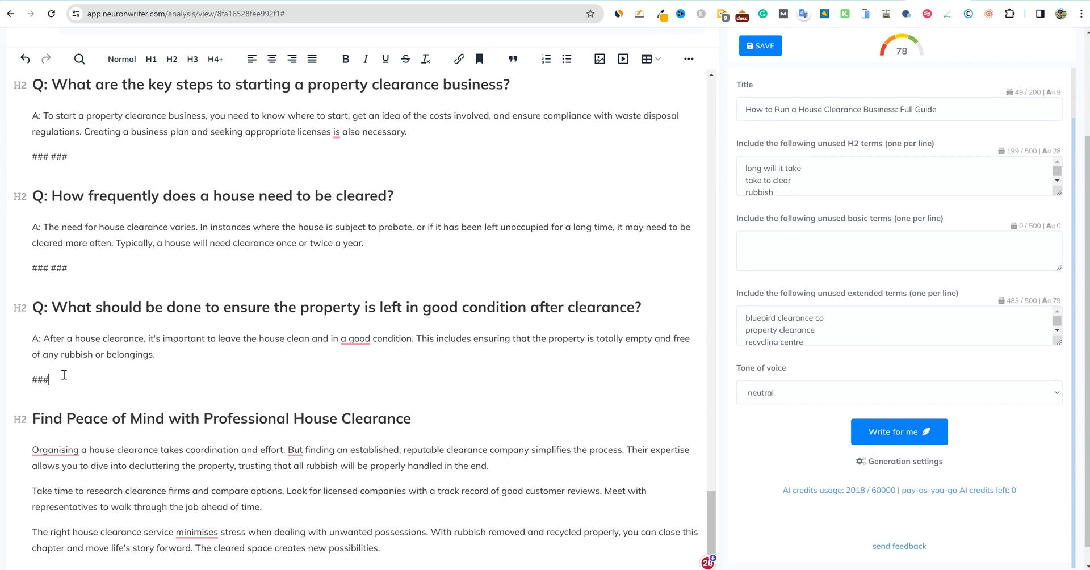
key(BackSpace)
key(BackSpace)
key(BackSpace)
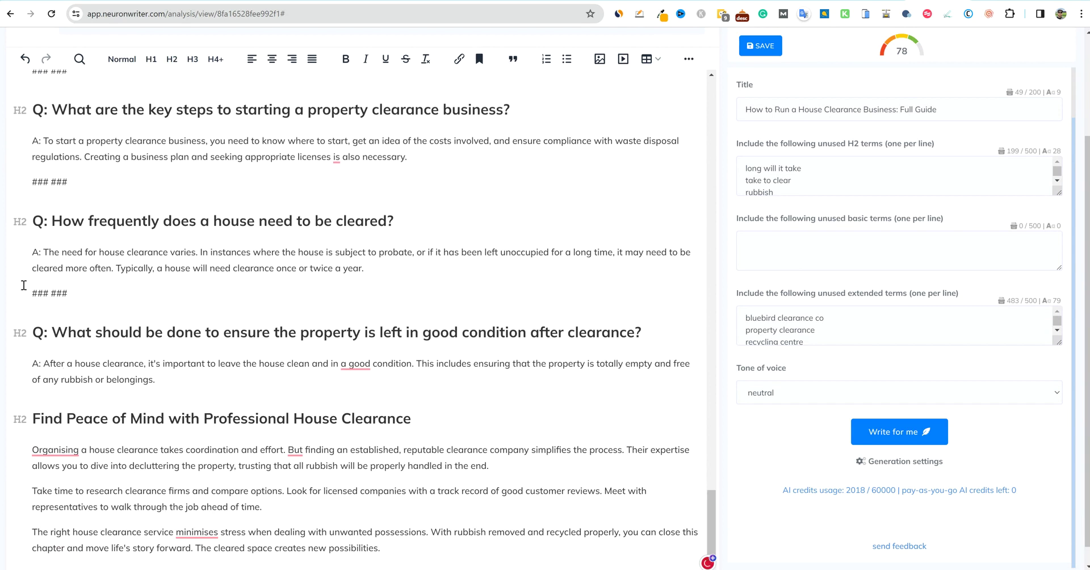
key(BackSpace)
key(BackSpace)
key(BackSpace)
key(BackSpace)
key(BackSpace)
key(BackSpace)
key(BackSpace)
key(BackSpace)
key(BackSpace)
key(BackSpace)
key(BackSpace)
key(BackSpace)
key(BackSpace)
key(BackSpace)
key(BackSpace)
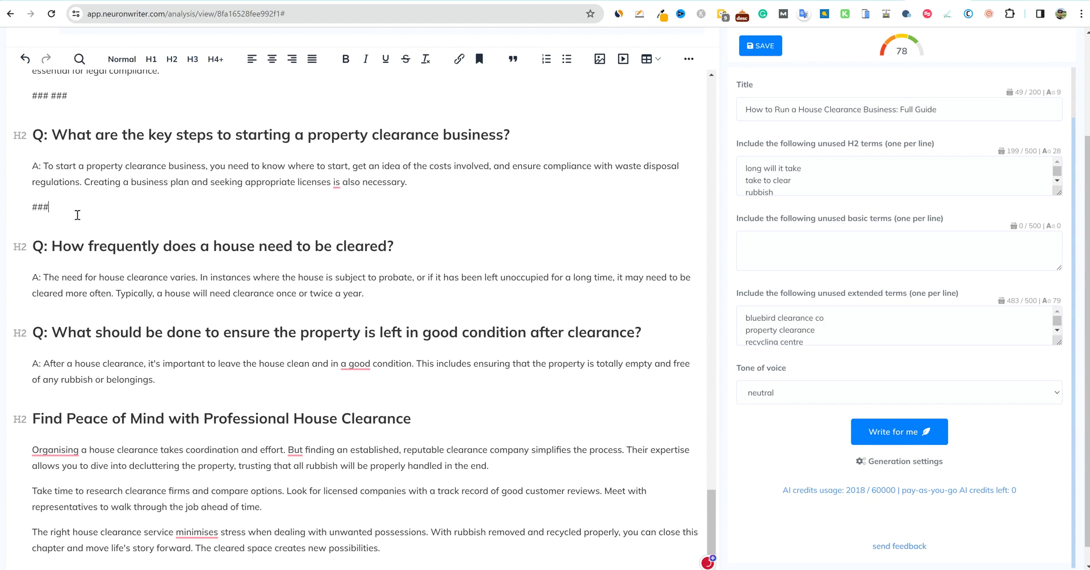
click(75, 119)
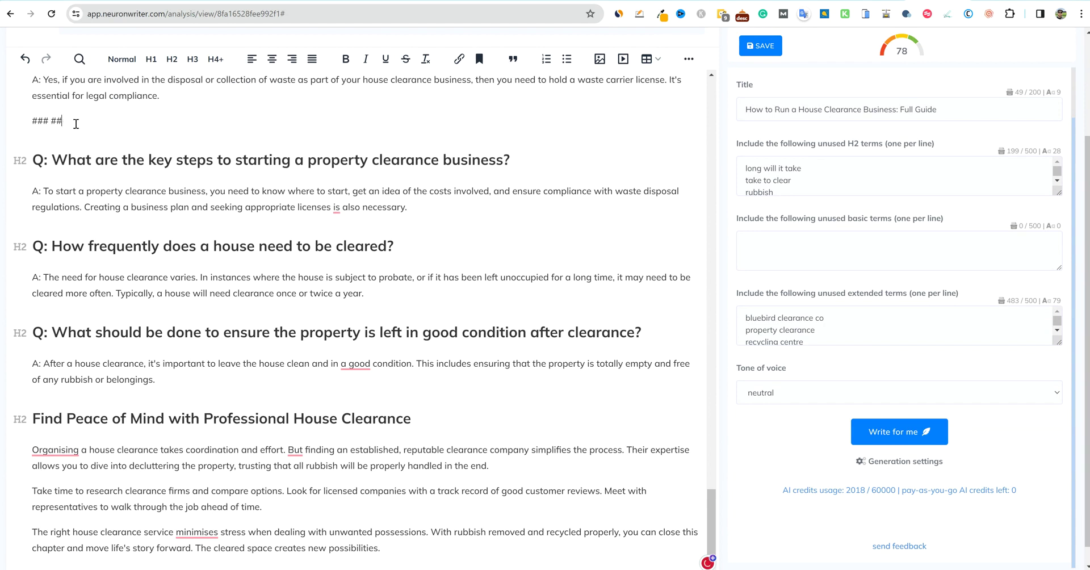
key(BackSpace)
key(BackSpace)
key(BackSpace)
key(BackSpace)
key(BackSpace)
key(BackSpace)
key(BackSpace)
key(BackSpace)
Delete the ### separators below the FAQ's first six answers, plus the ### and empty line above the first question
scroll(149, 88, up, 1)
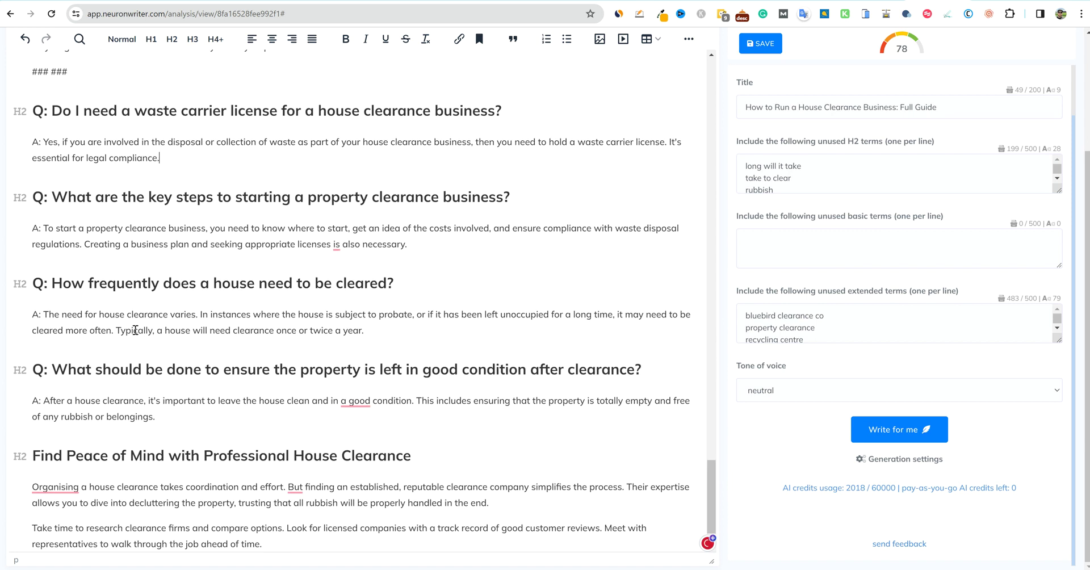
scroll(128, 230, up, 2)
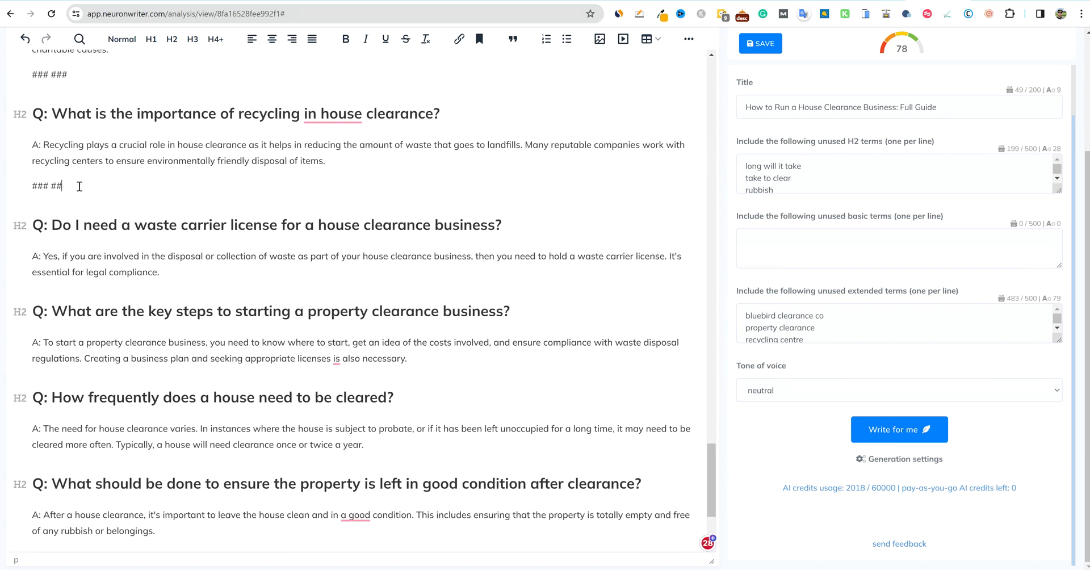
key(BackSpace)
key(BackSpace)
key(BackSpace)
key(BackSpace)
key(BackSpace)
key(BackSpace)
key(BackSpace)
scroll(85, 216, up, 3)
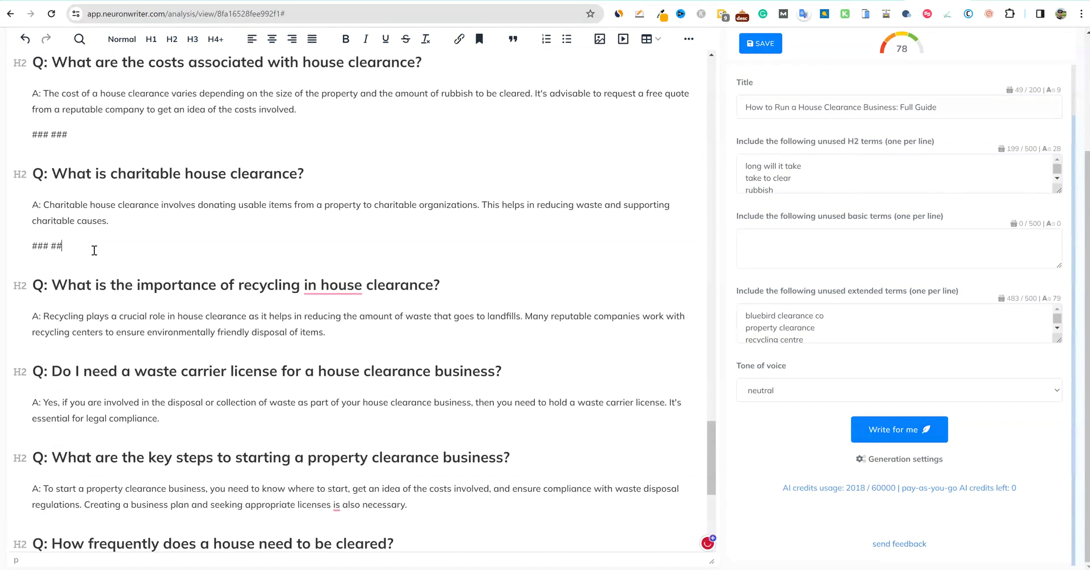
key(BackSpace)
key(BackSpace)
key(BackSpace)
key(BackSpace)
key(BackSpace)
key(BackSpace)
key(BackSpace)
key(BackSpace)
key(BackSpace)
key(BackSpace)
key(BackSpace)
key(BackSpace)
key(BackSpace)
key(BackSpace)
scroll(88, 141, up, 3)
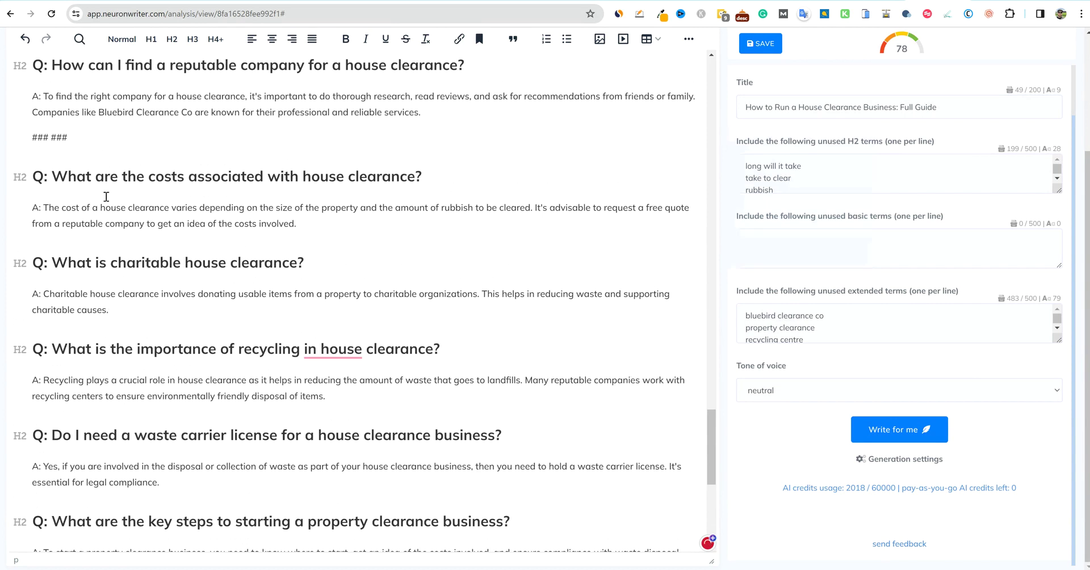
key(BackSpace)
key(BackSpace)
key(BackSpace)
key(BackSpace)
key(BackSpace)
key(BackSpace)
key(BackSpace)
scroll(87, 87, up, 3)
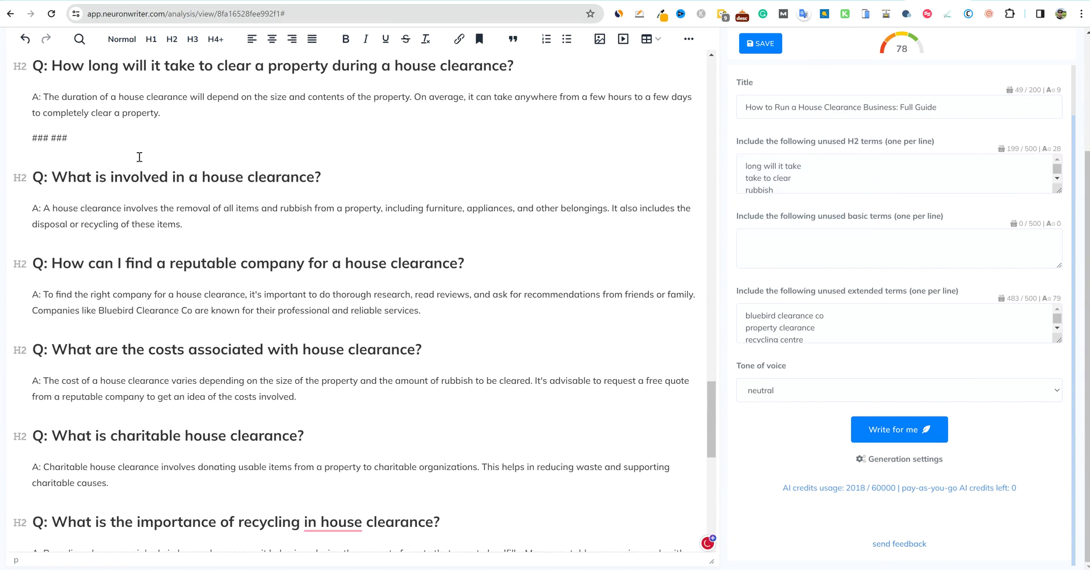
key(BackSpace)
key(BackSpace)
key(BackSpace)
key(BackSpace)
key(BackSpace)
key(BackSpace)
key(BackSpace)
scroll(125, 147, up, 3)
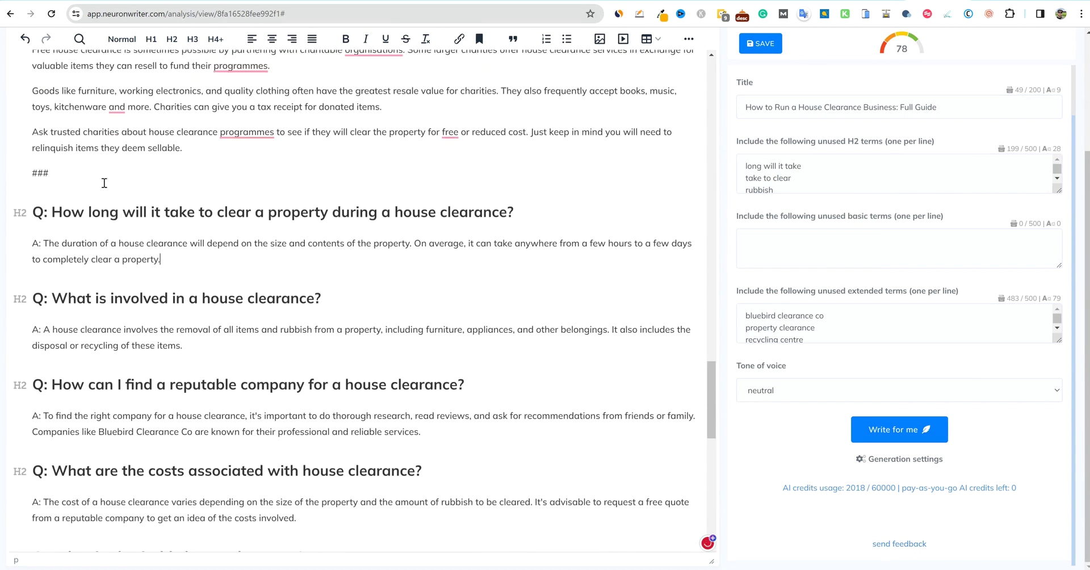
click(78, 203)
key(BackSpace)
key(BackSpace)
key(BackSpace)
key(BackSpace)
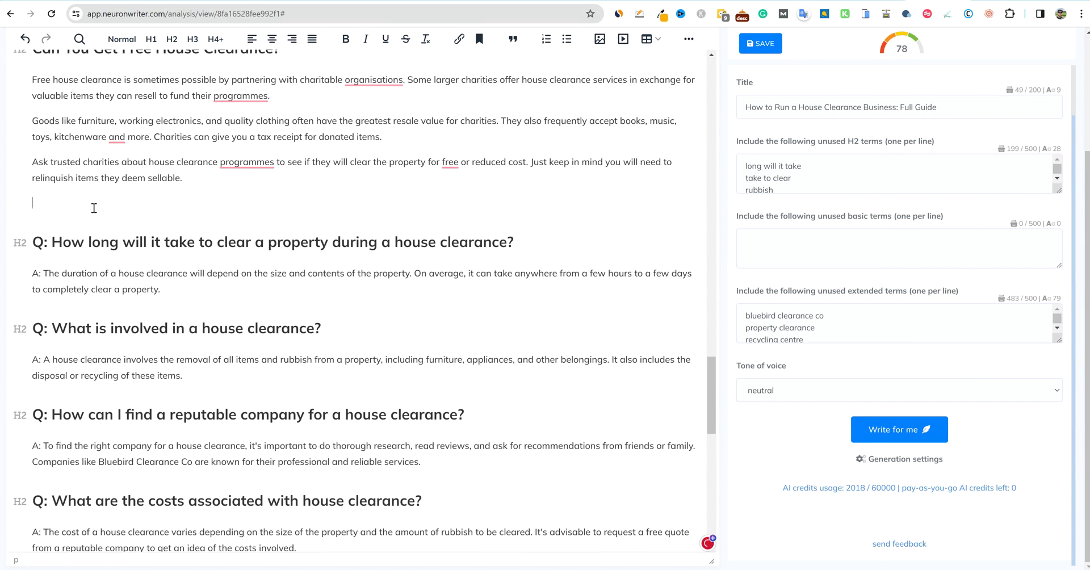
click(490, 198)
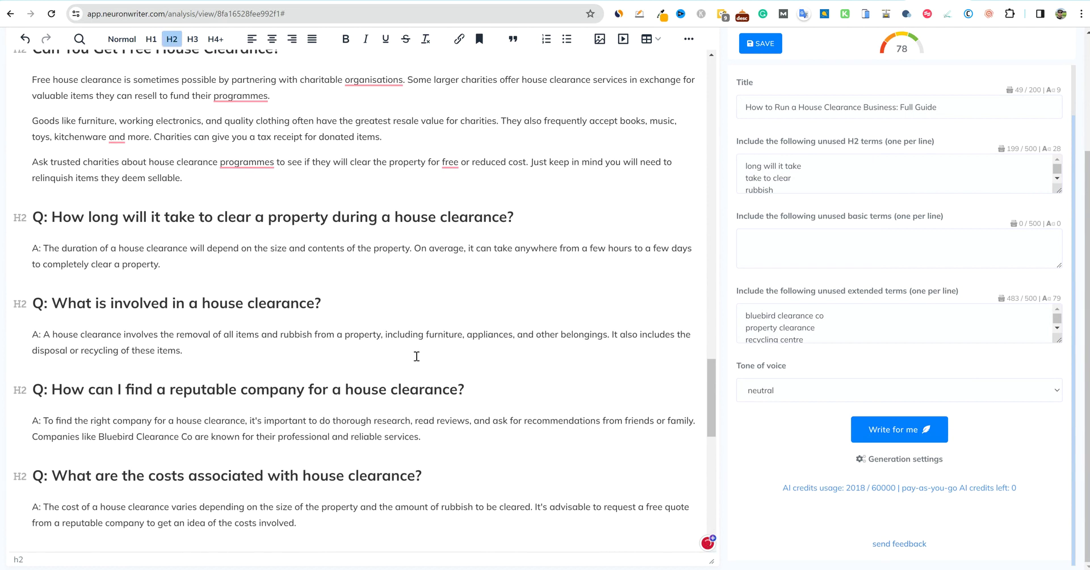
Review the article from its closing section back up to the "How to Run a House Clearance Business" phrase in the H1 heading
scroll(418, 358, down, 10)
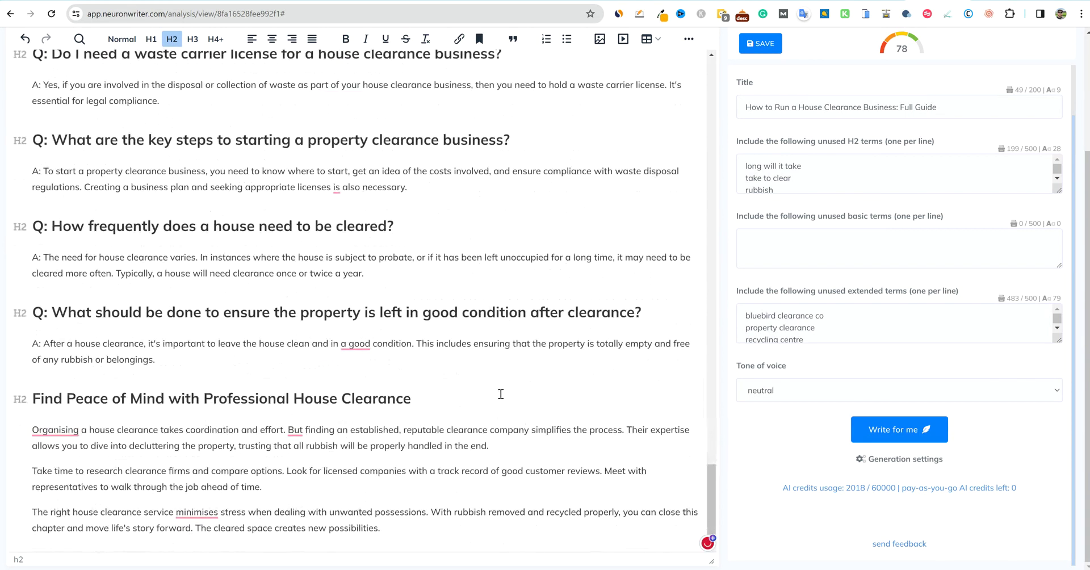
scroll(502, 392, up, 15)
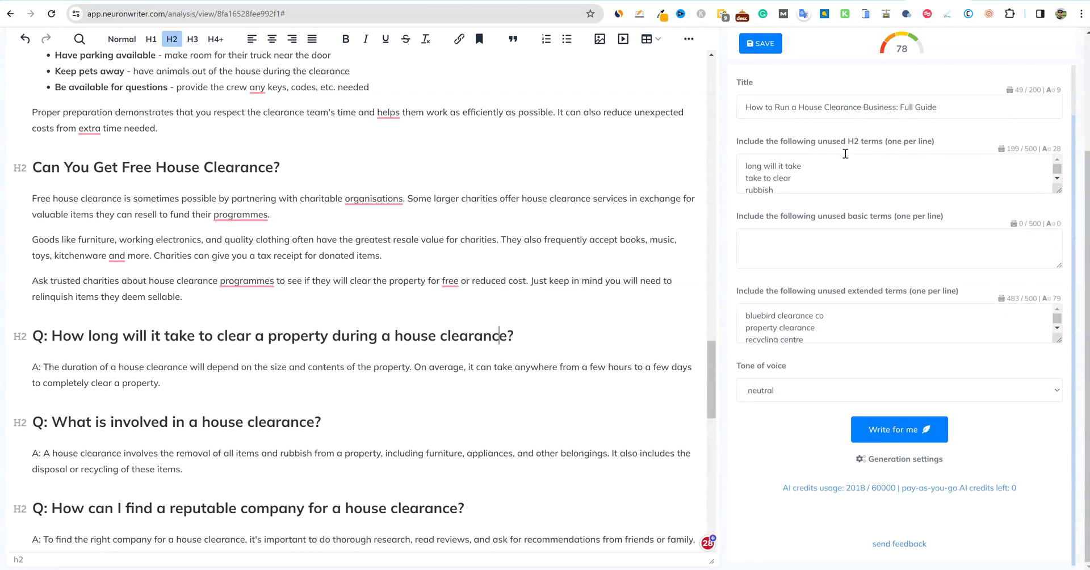
drag(713, 375, 727, 66)
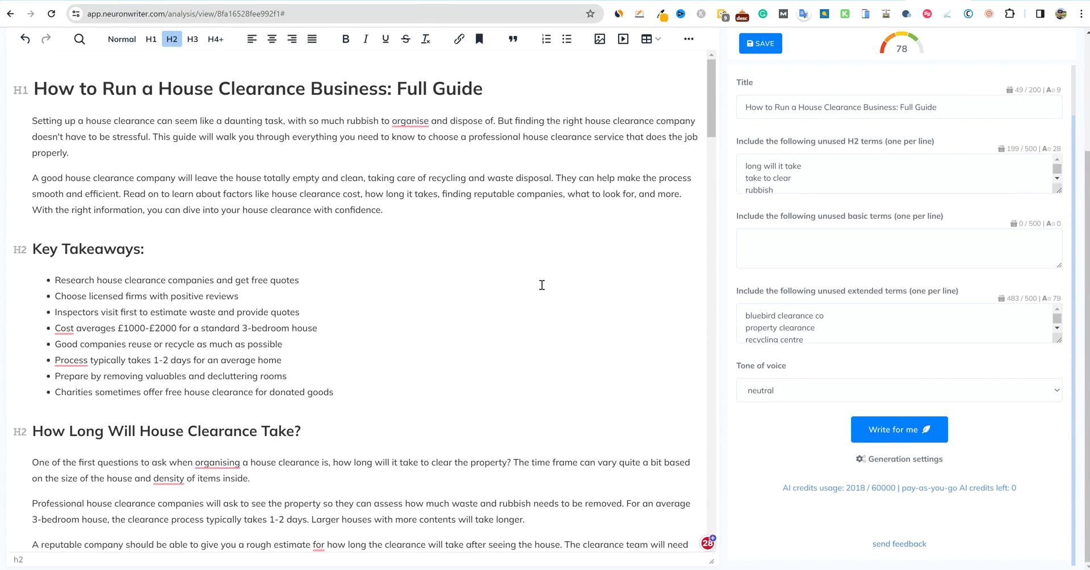
scroll(542, 285, up, 3)
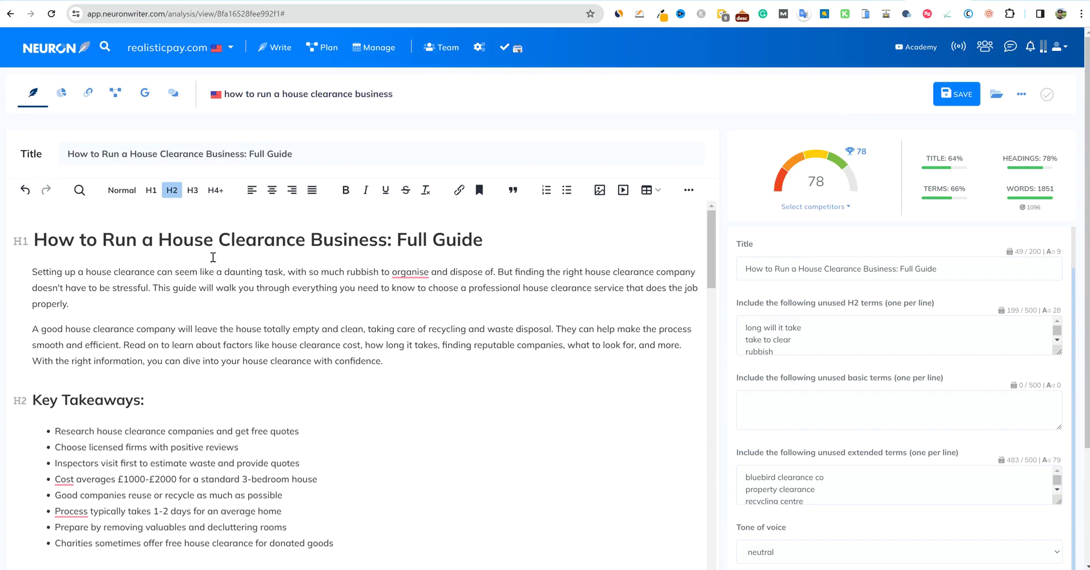
click(46, 241)
drag(46, 241, 388, 242)
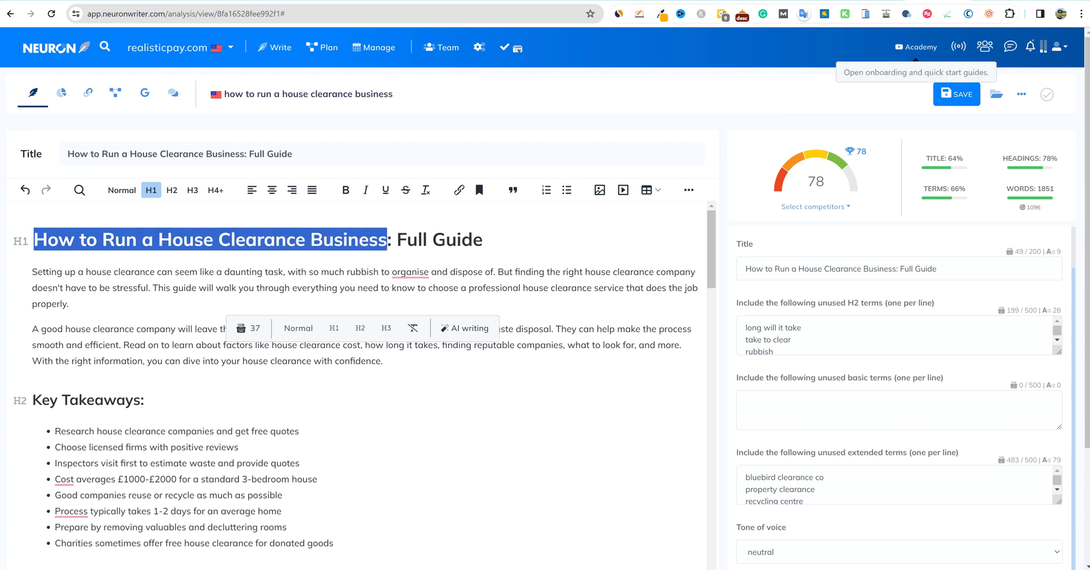
Switch to Claude and examine the generated post's own title and opening sections
key(ctrl+Tab)
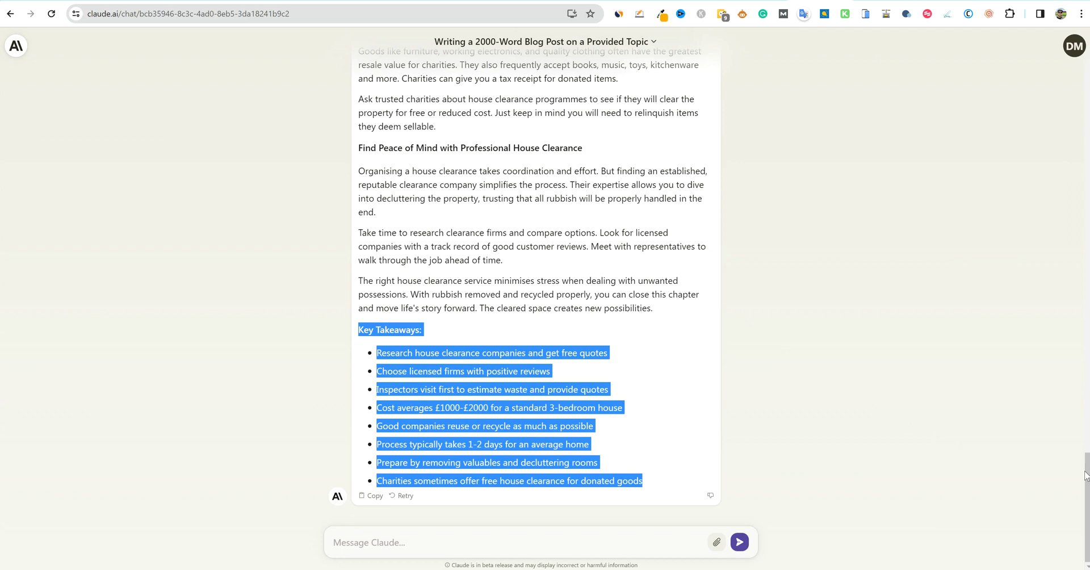
drag(1087, 477, 1087, 55)
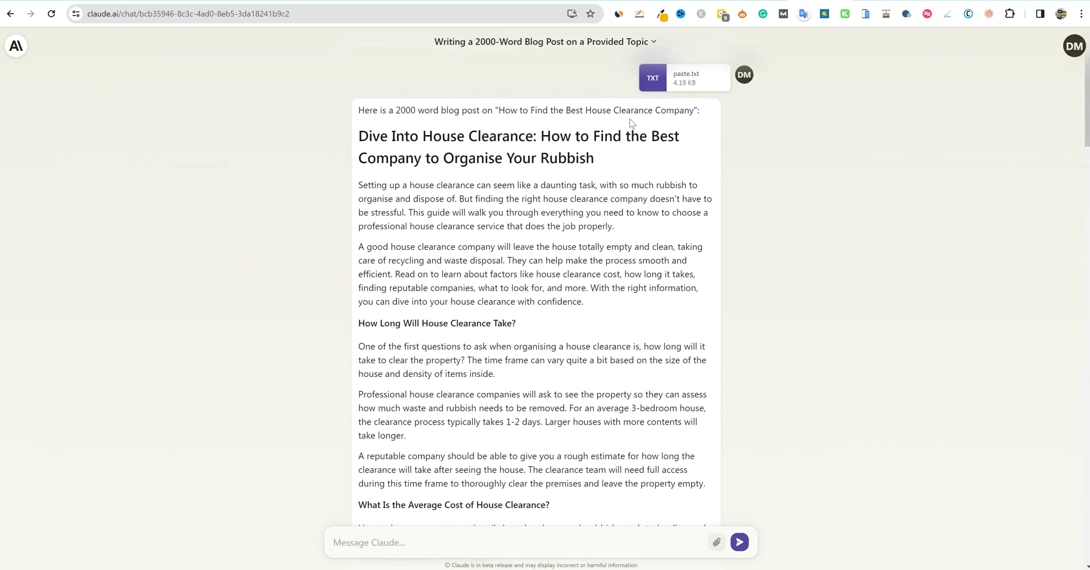
drag(360, 137, 617, 170)
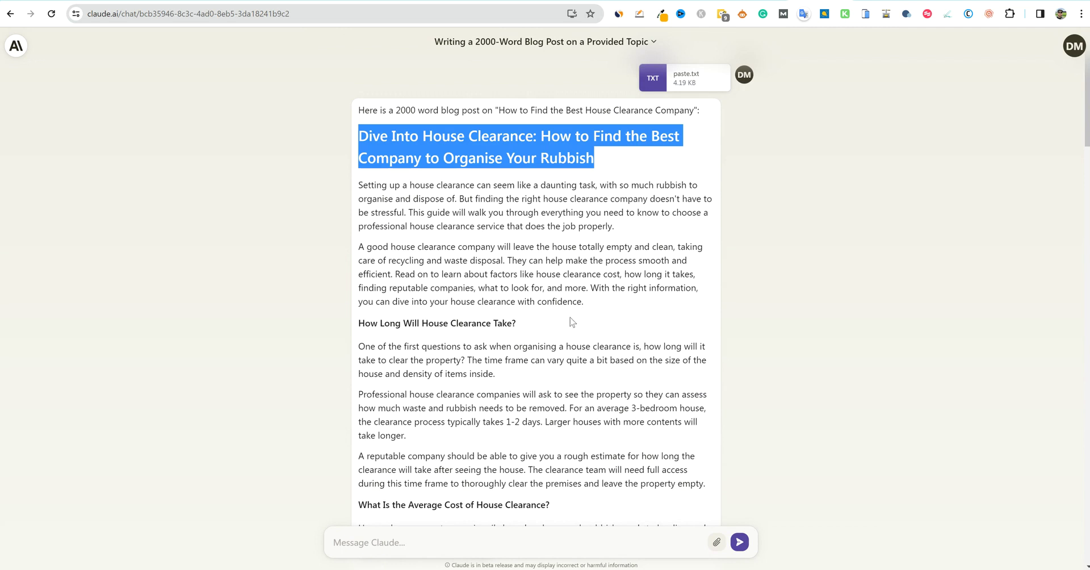
click(591, 276)
scroll(704, 271, down, 4)
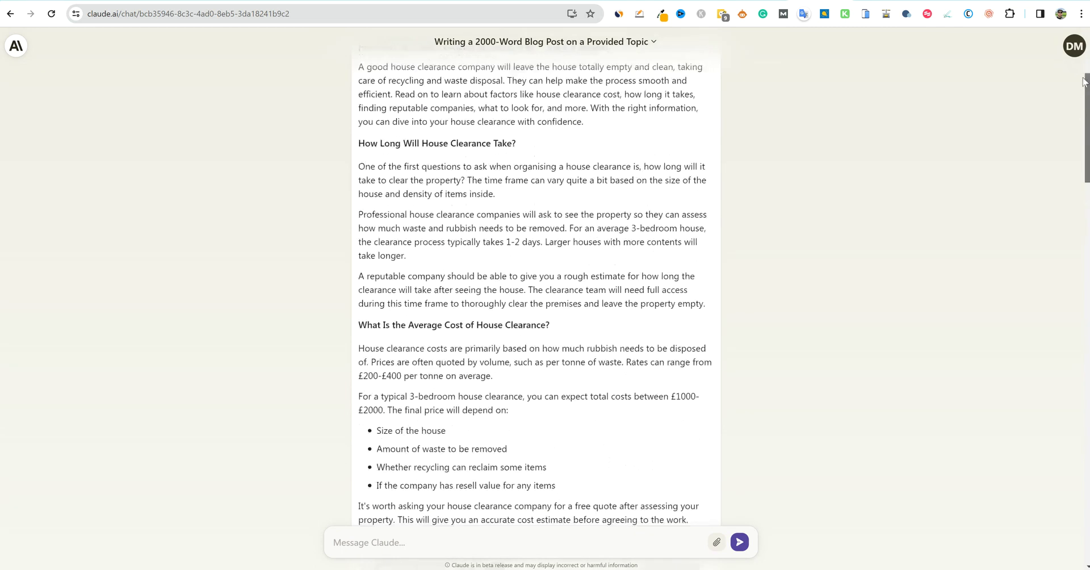
Ask Claude for a 140 character meta description for this blog post that must include the phrase "how to run a house clearance business"
drag(1086, 101, 1060, 518)
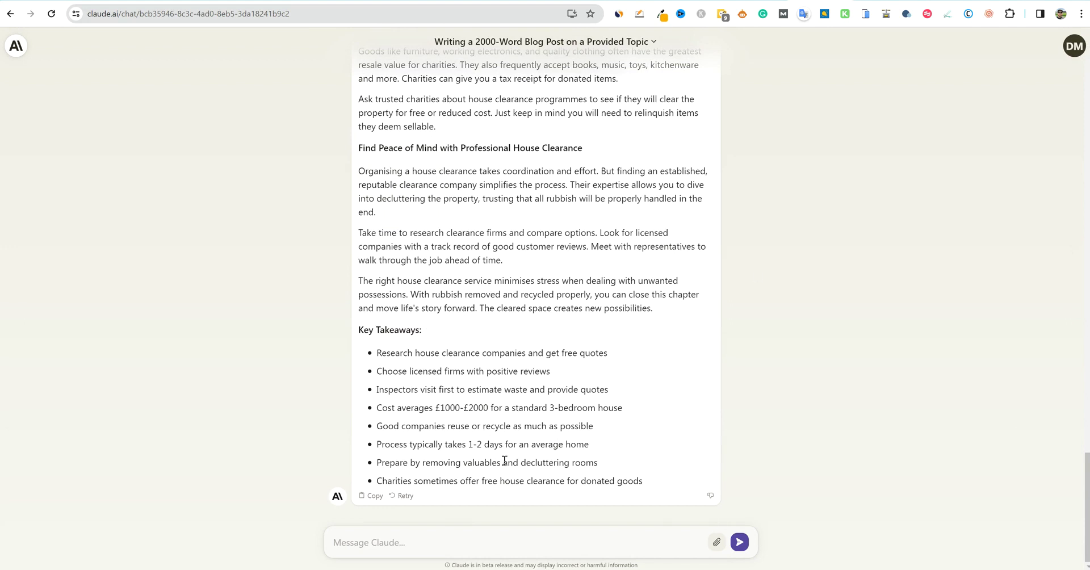
click(364, 541)
text(Give me a 140 character meta description for this blog post. The meta must include this phrase in it: how to run a house clearance business)
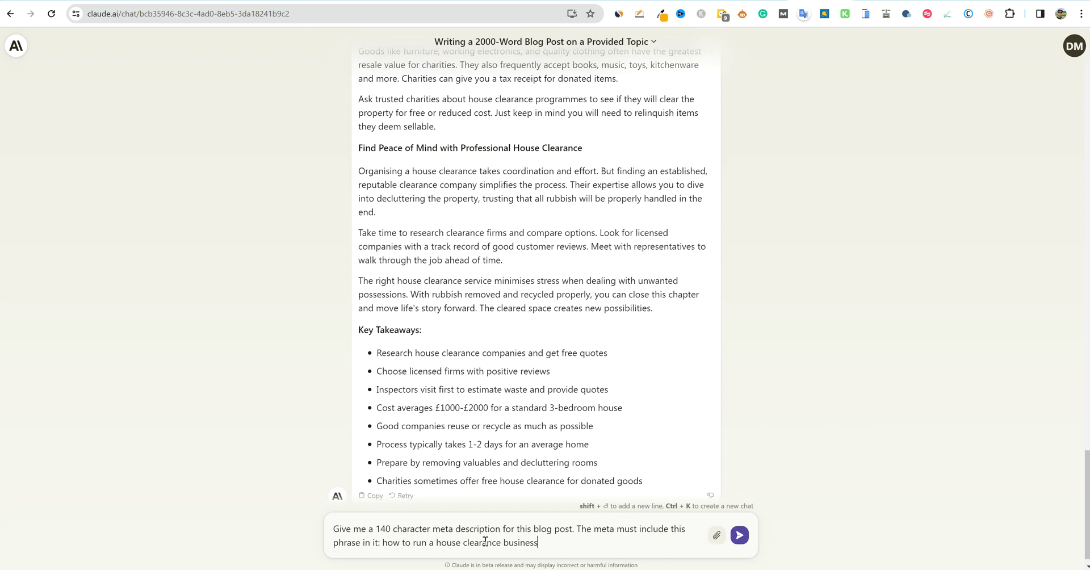
click(739, 535)
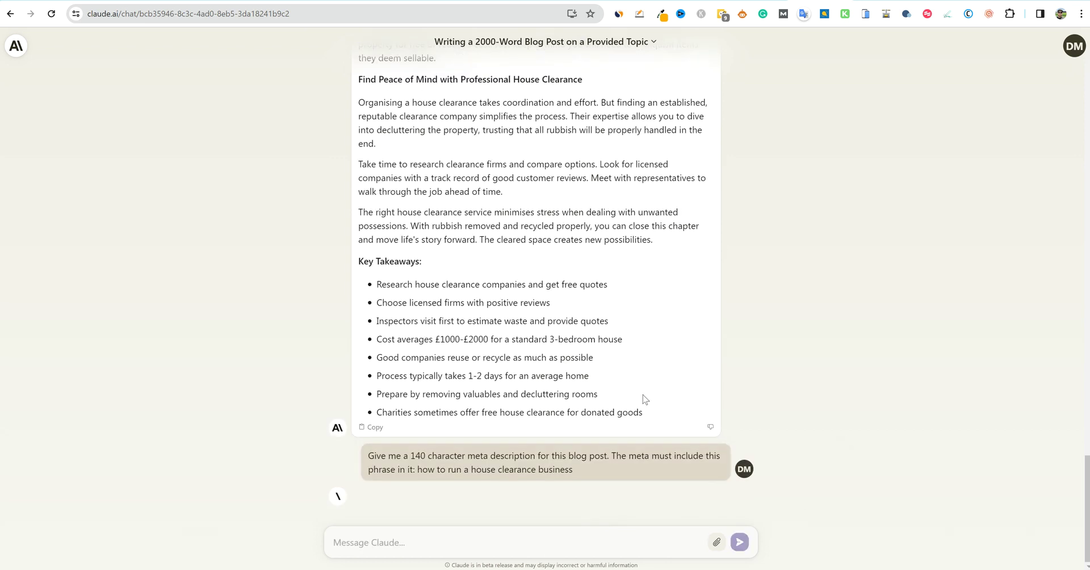